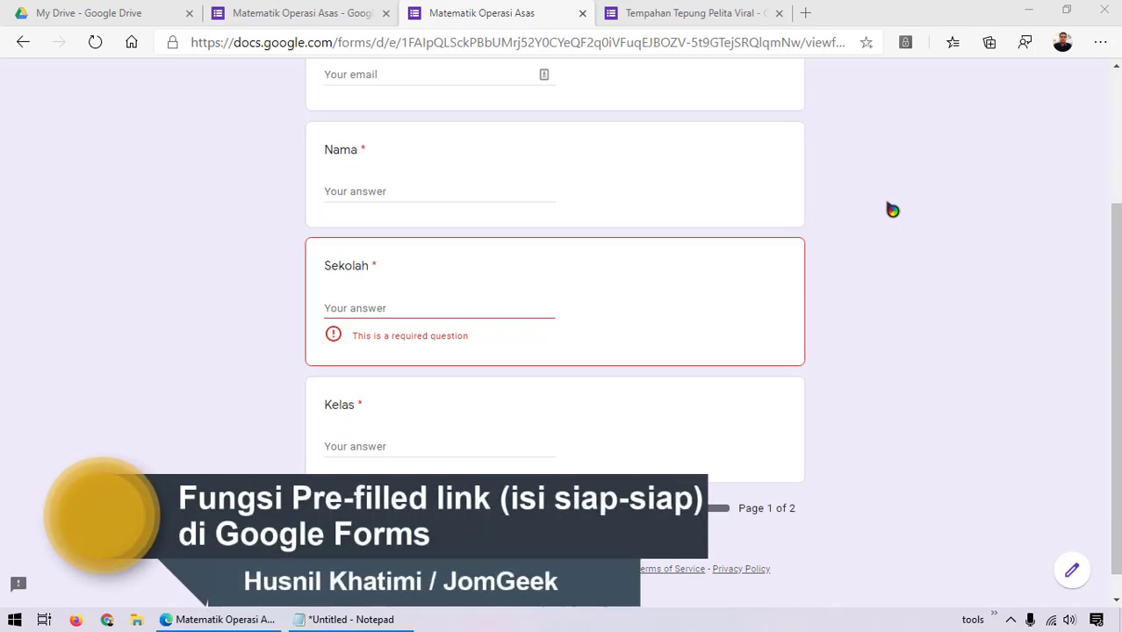
Look through the Email address, Nama, Sekolah and Kelas questions on the first page of the Matematik Operasi Asas form
scroll(889, 239, up, 2)
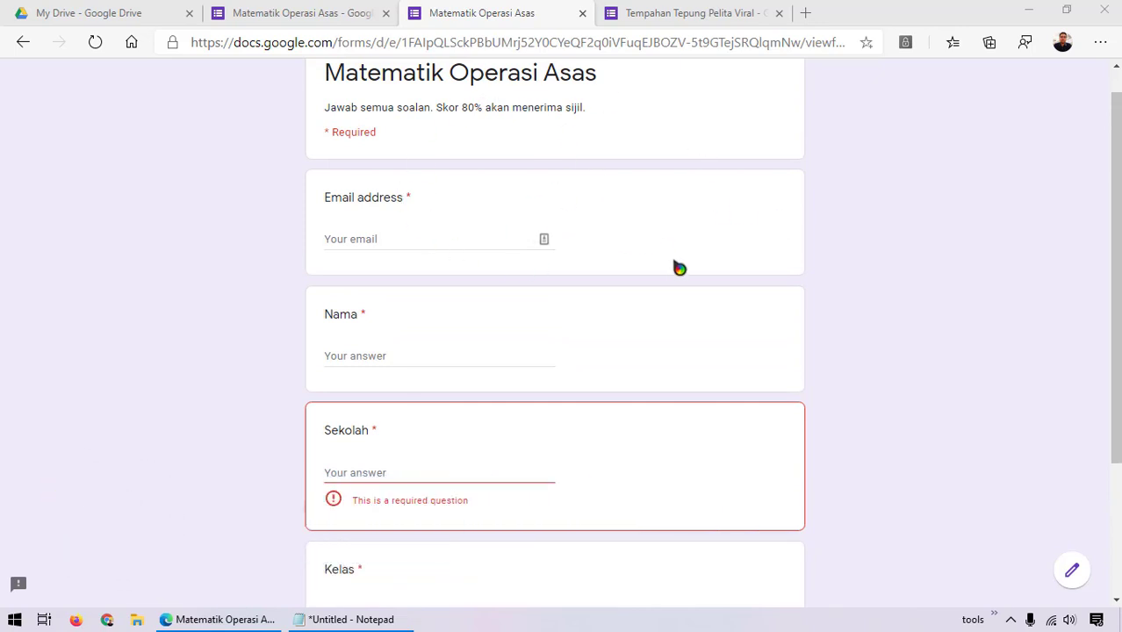
scroll(678, 268, down, 1)
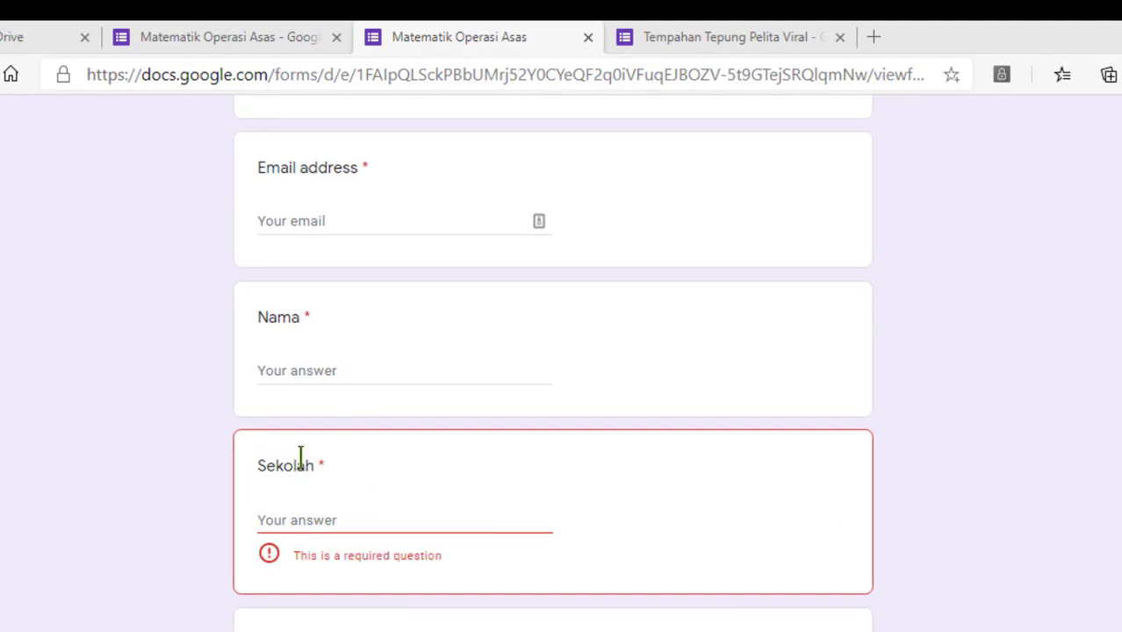
scroll(301, 456, up, 2)
scroll(349, 426, down, 2)
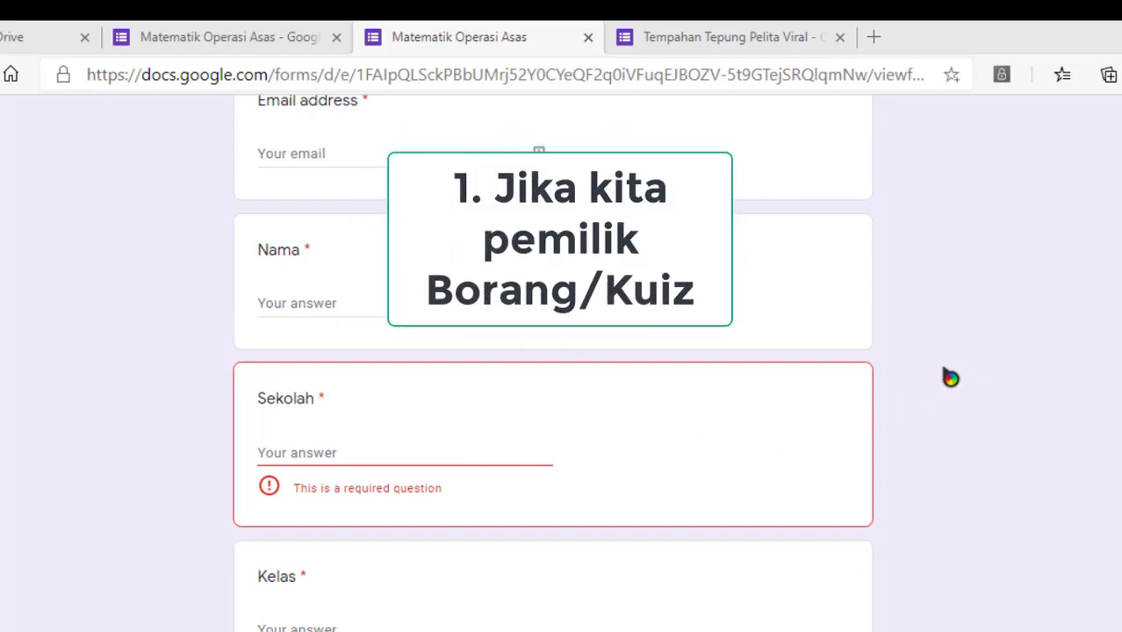
scroll(950, 377, up, 3)
scroll(916, 388, down, 3)
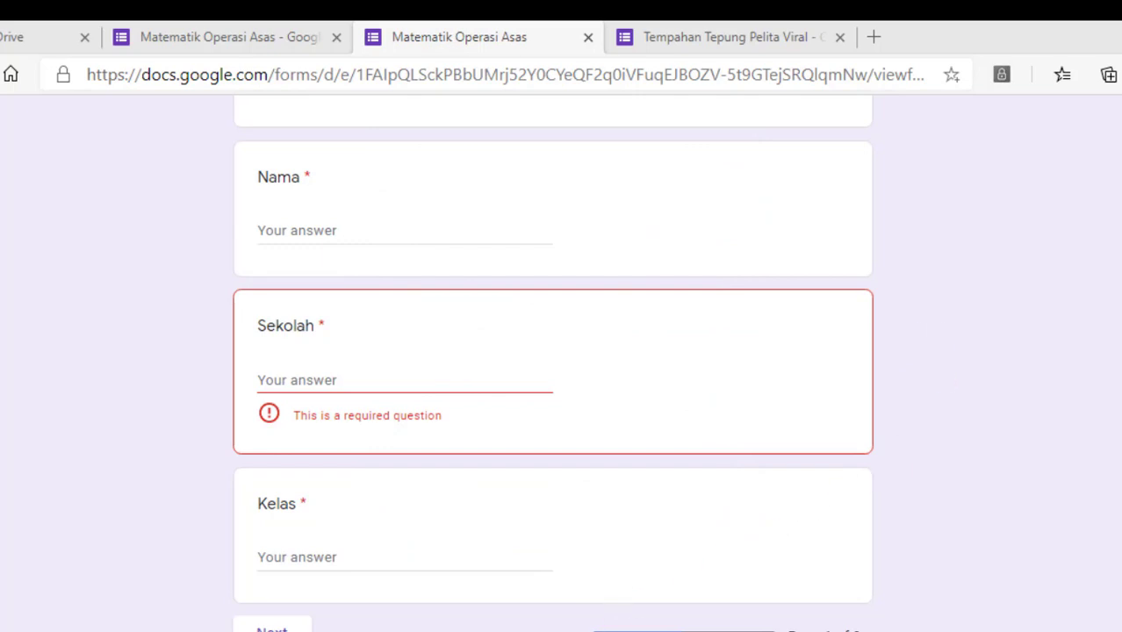
scroll(634, 499, up, 3)
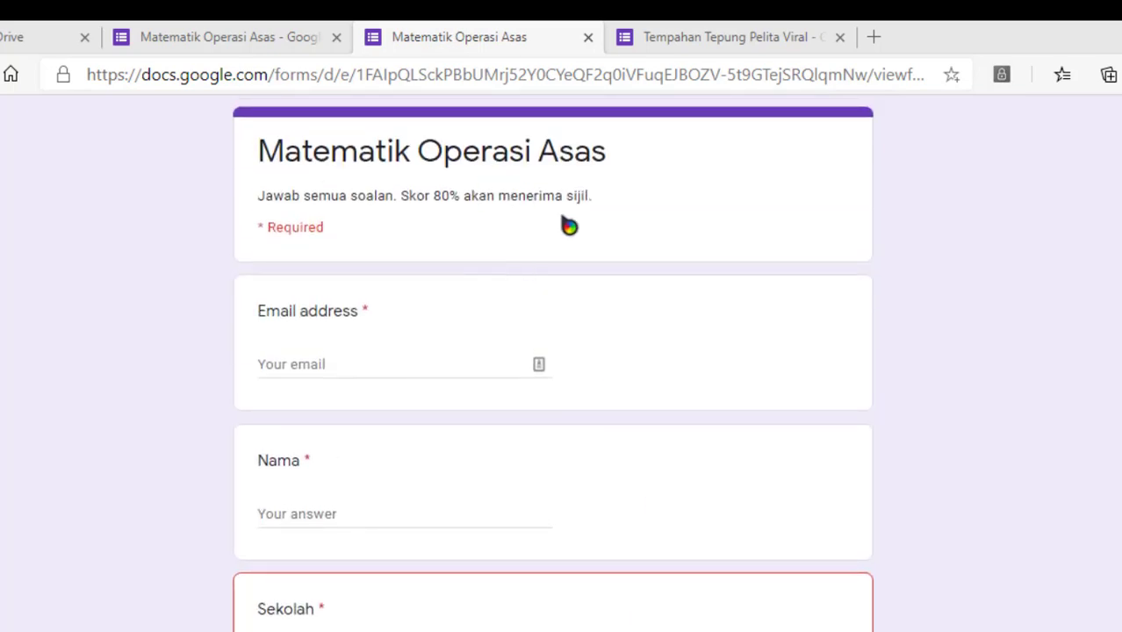
Reload the Matematik Operasi Asas form from its address and check its unfilled Nama, Sekolah and Kelas questions
click(568, 74)
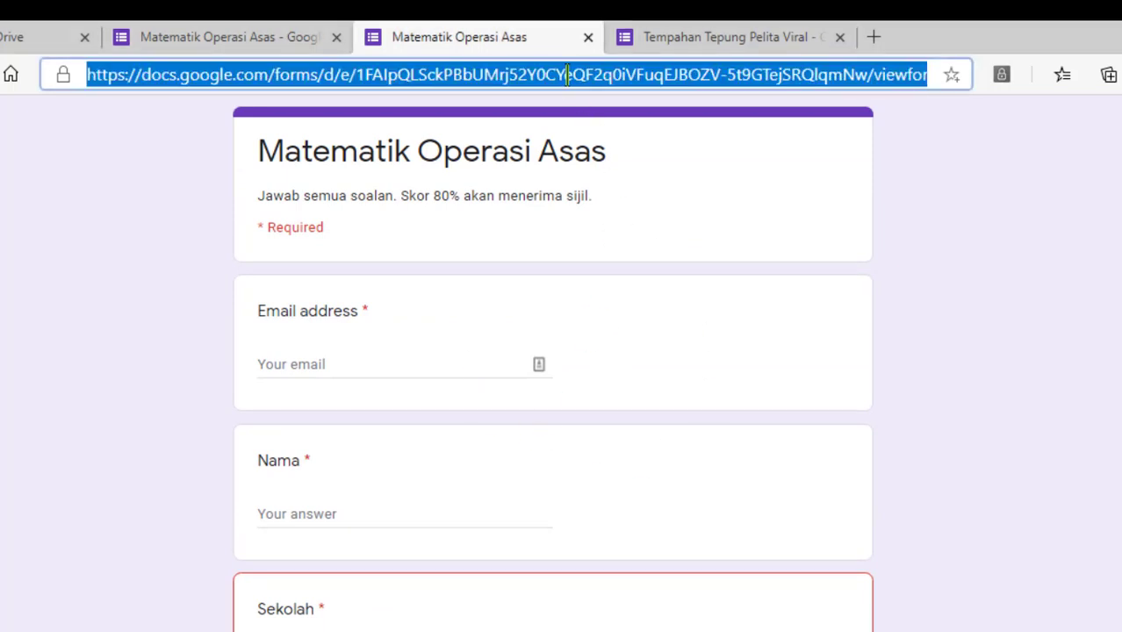
key(Return)
click(659, 183)
scroll(351, 334, down, 4)
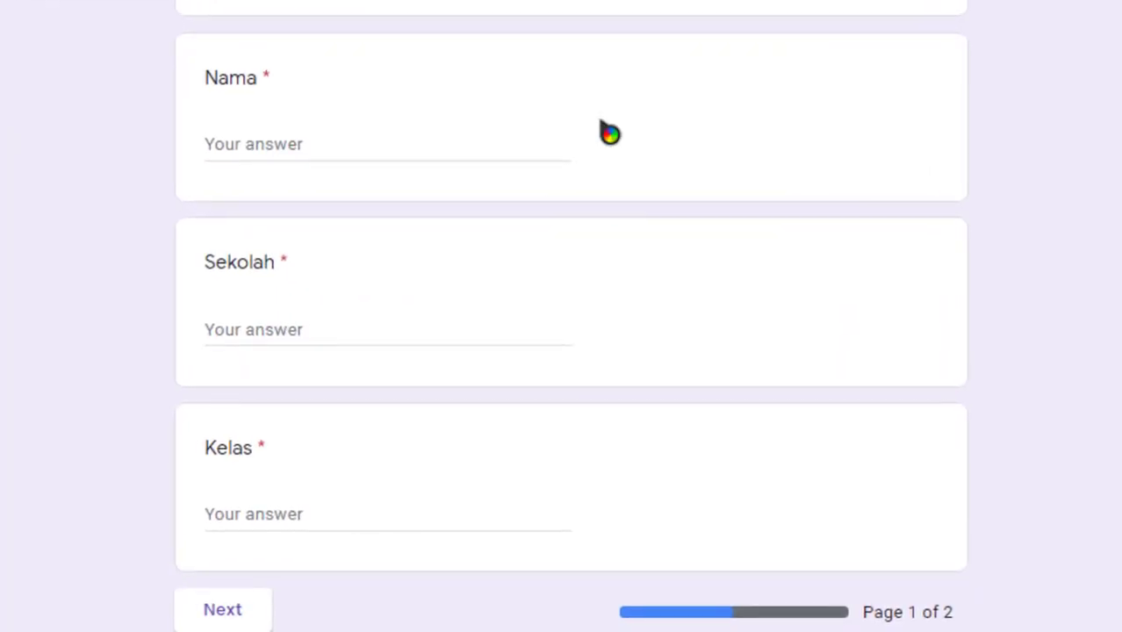
scroll(408, 250, up, 3)
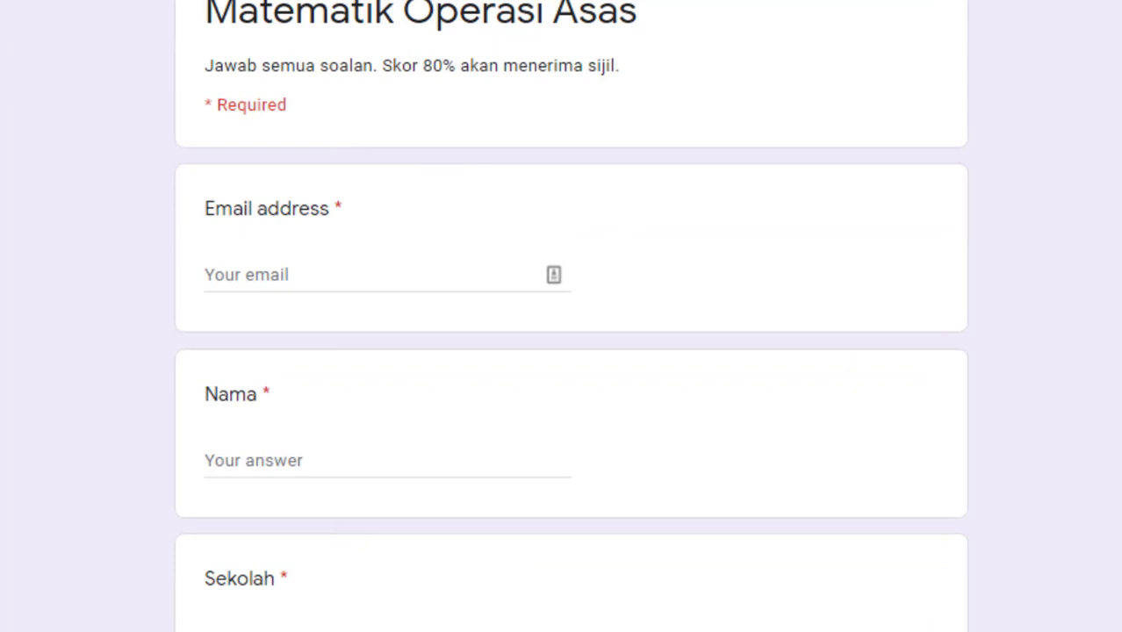
Copy the pre-filled SK Ulu Tiram link from Notepad and open it in a new browser tab
key(alt+Tab)
key(shift+Up)
key(shift+Up)
key(ctrl+c)
key(alt+Tab)
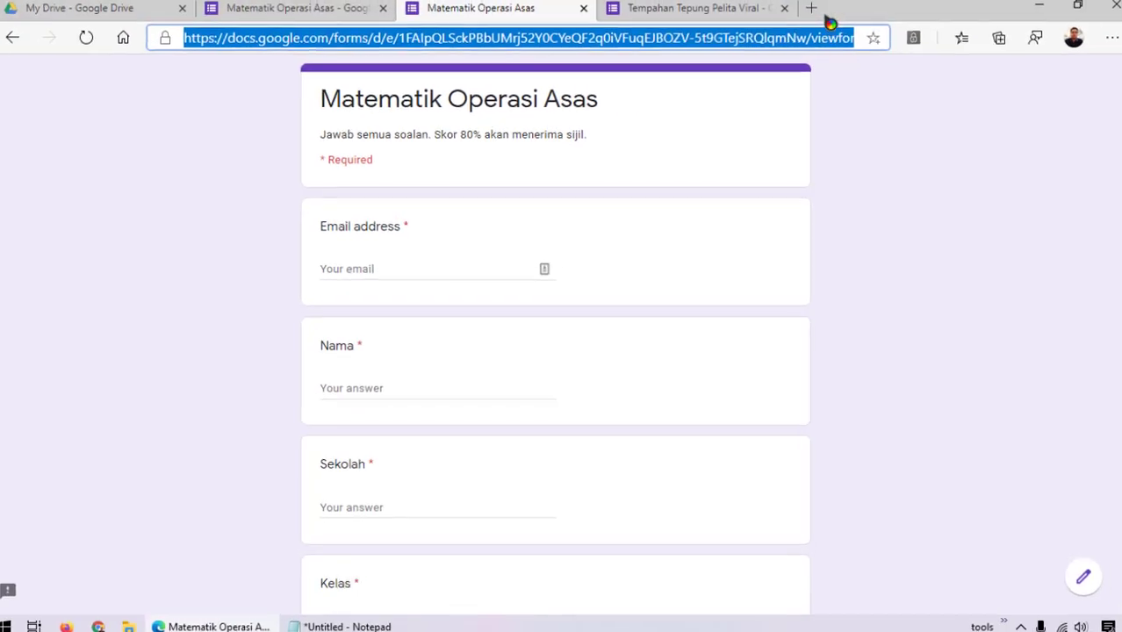
click(811, 8)
key(ctrl+v)
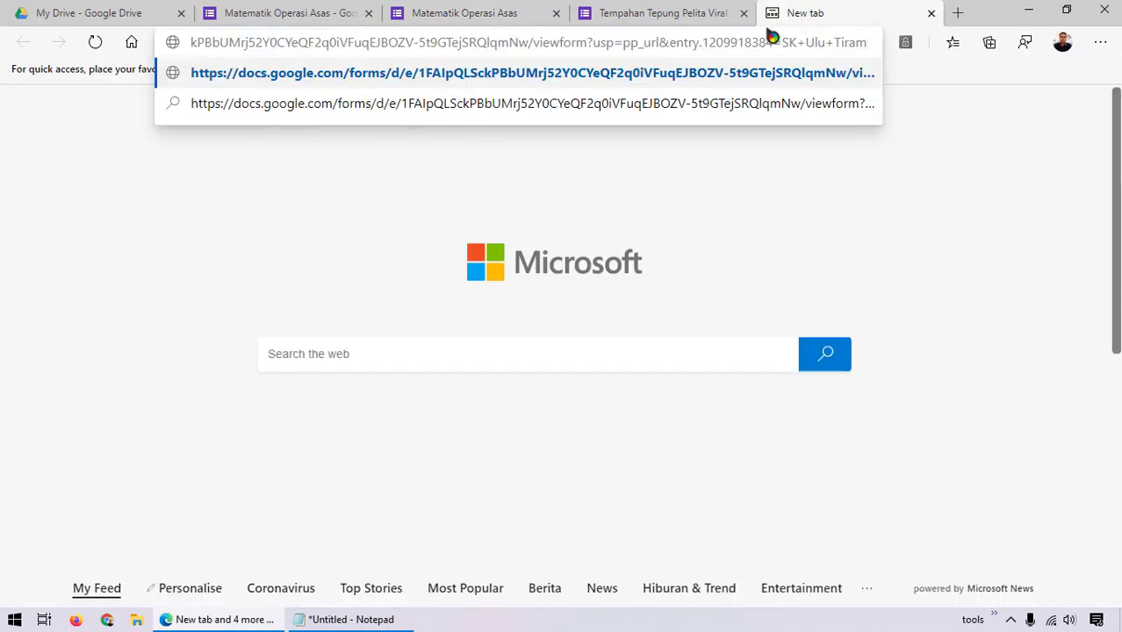
key(Return)
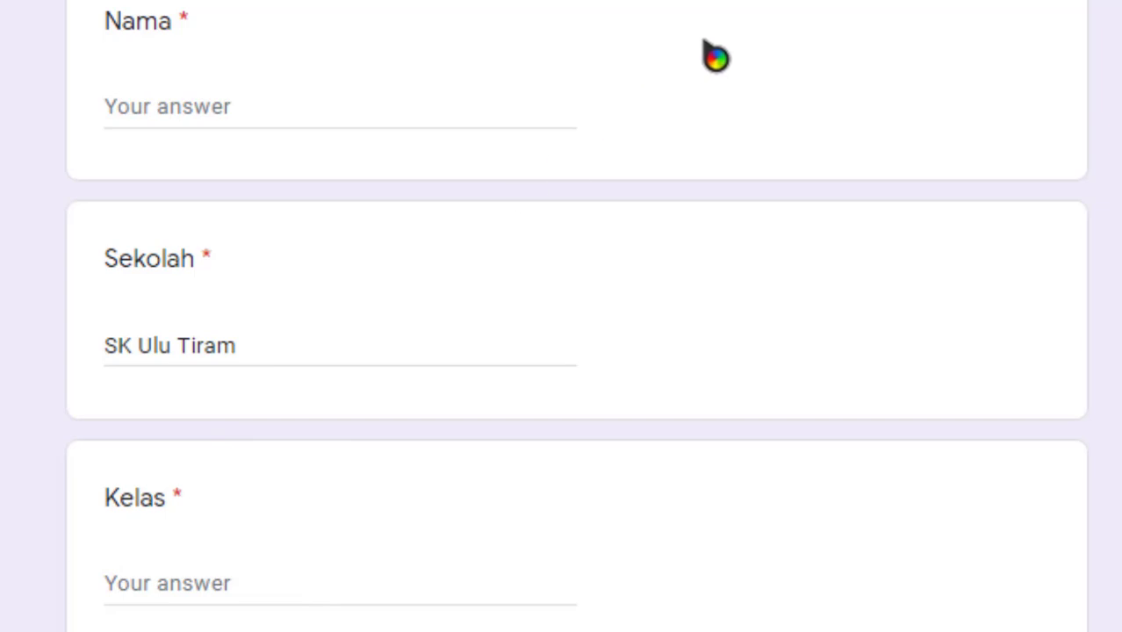
Examine the Promoter / Referer question in the Tempahan Tepung Pelita Viral form editor
click(658, 13)
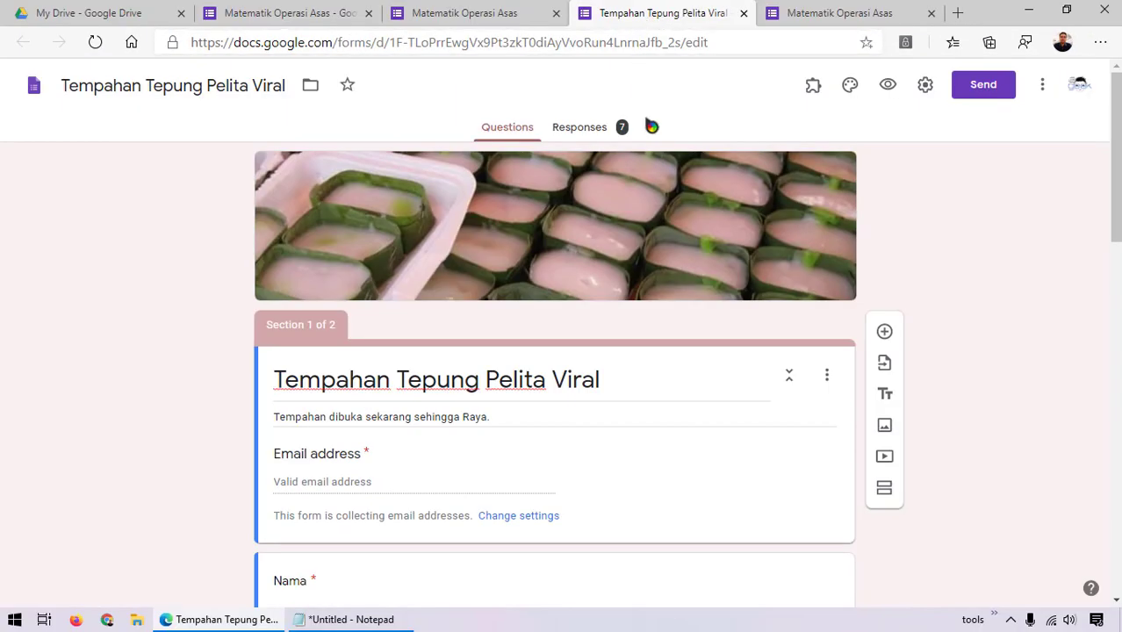
scroll(732, 235, down, 6)
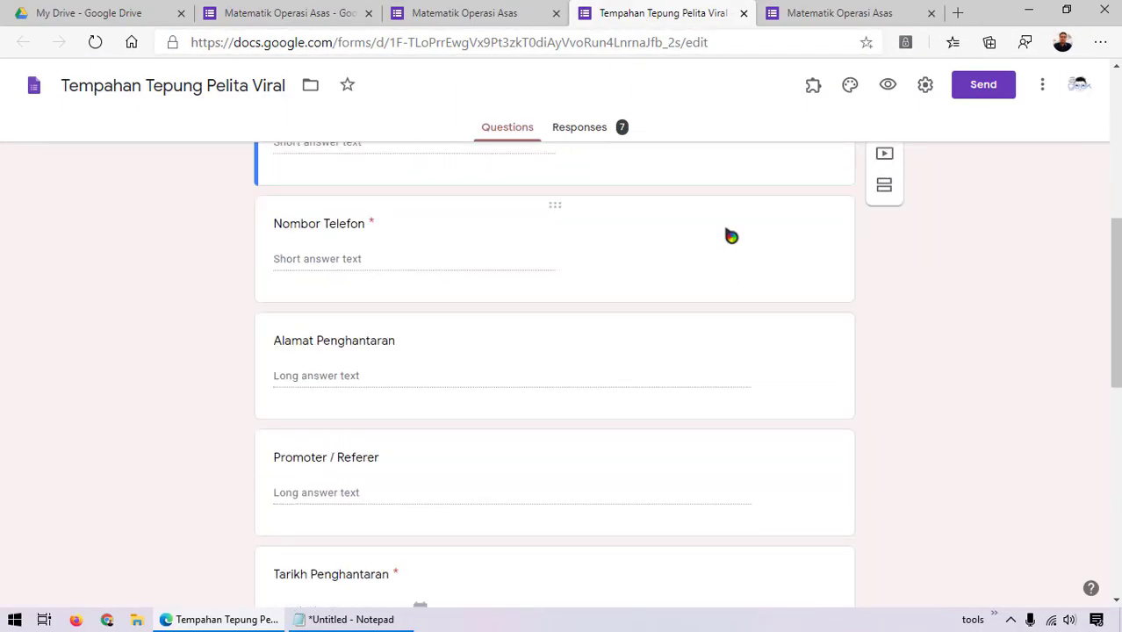
scroll(711, 252, down, 1)
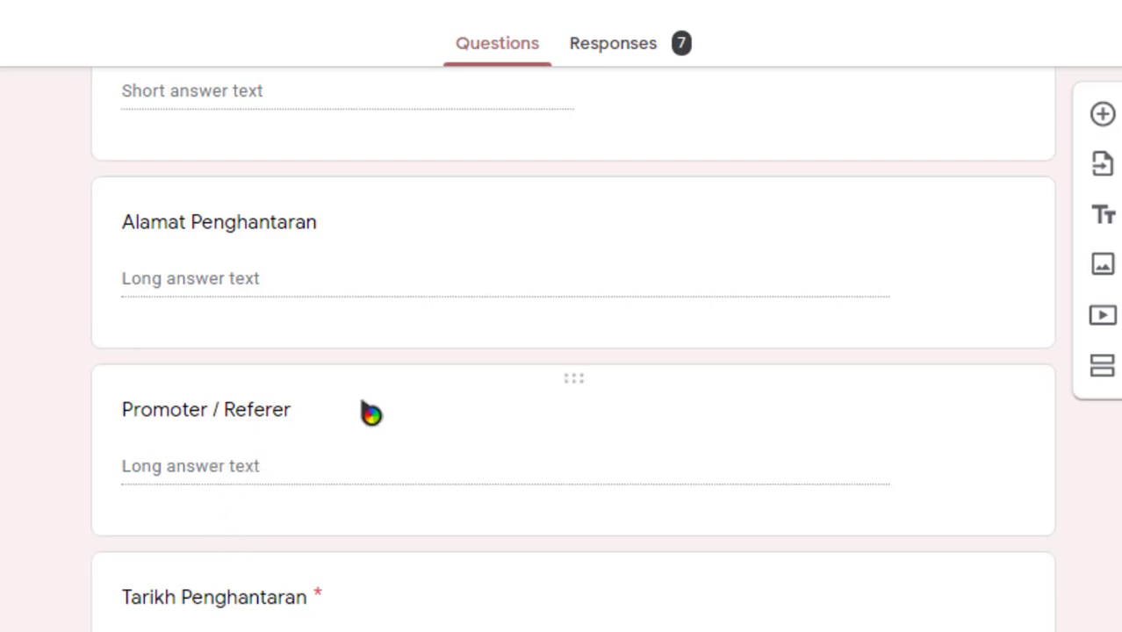
Copy the first pre-filled link from Notepad, open it in a new browser tab and look through the Tempahan Tepung Pelita Viral form
key(alt+Tab)
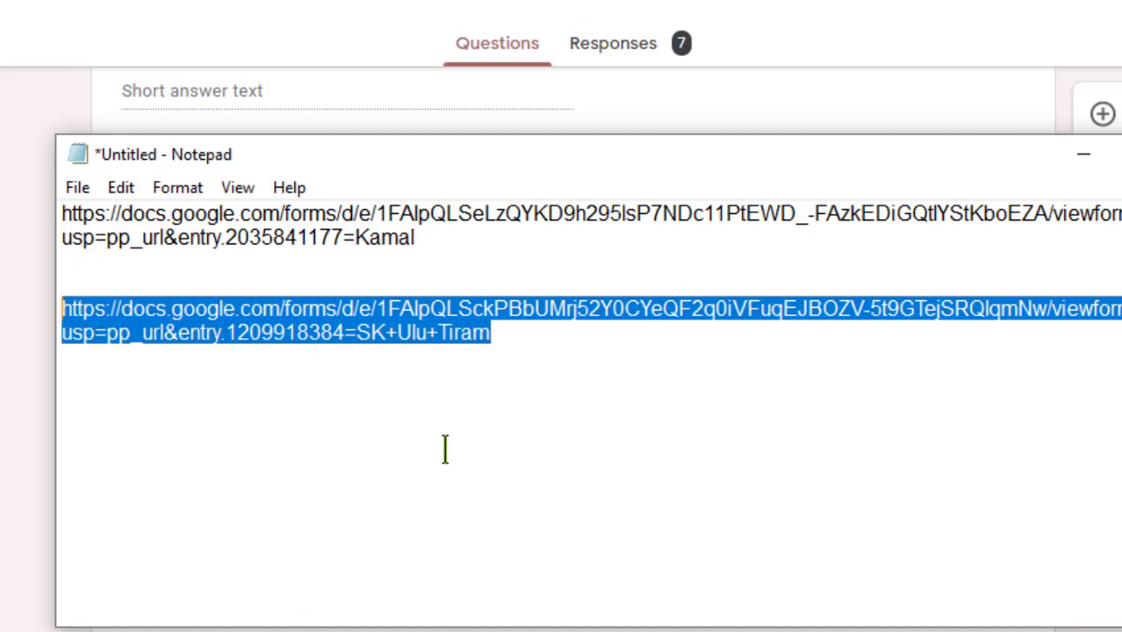
drag(429, 239, 60, 213)
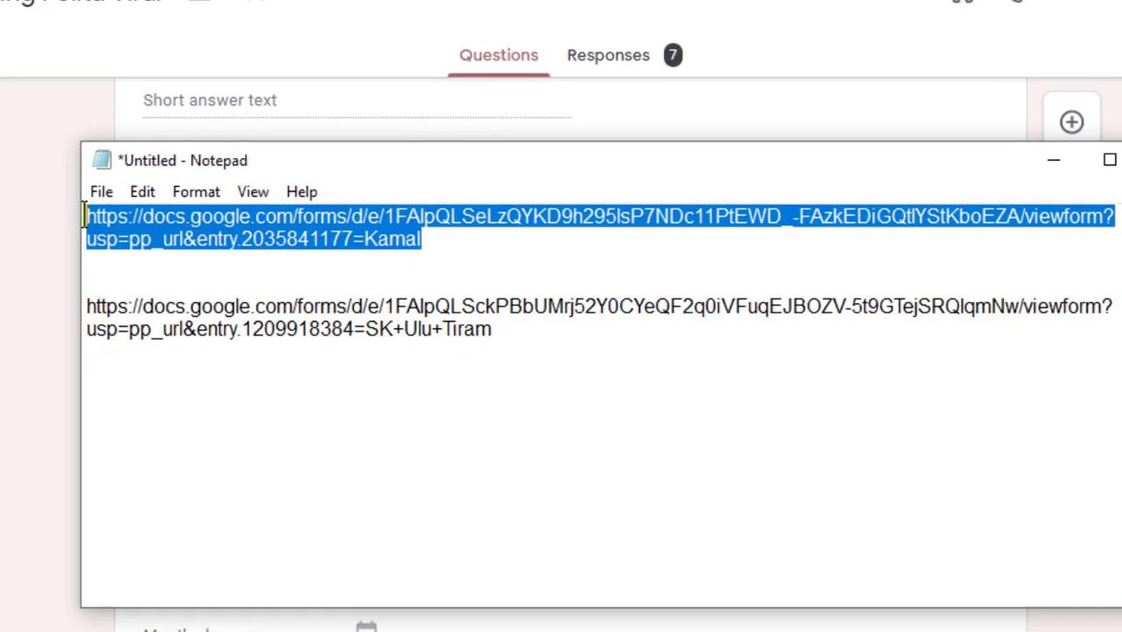
key(ctrl+c)
click(958, 13)
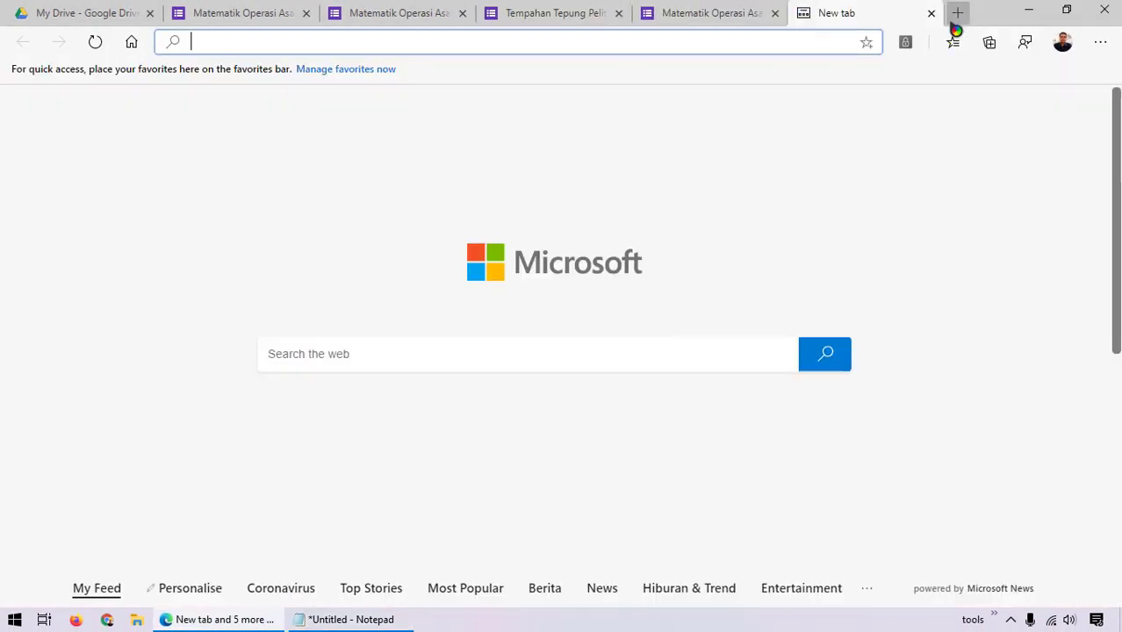
key(ctrl+v)
key(Return)
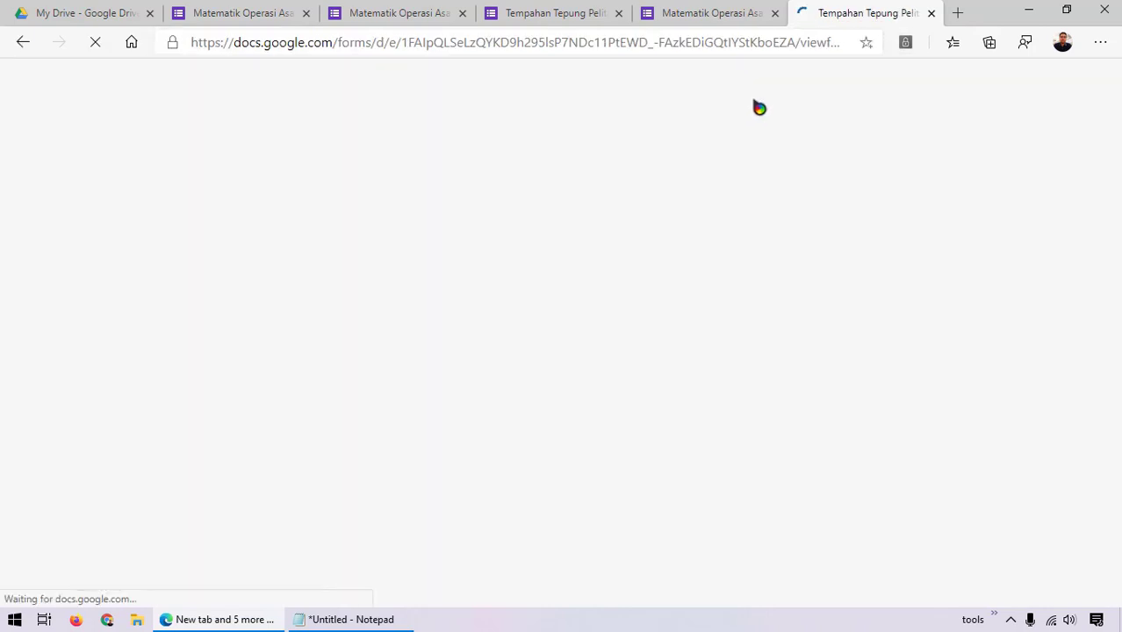
scroll(456, 387, down, 5)
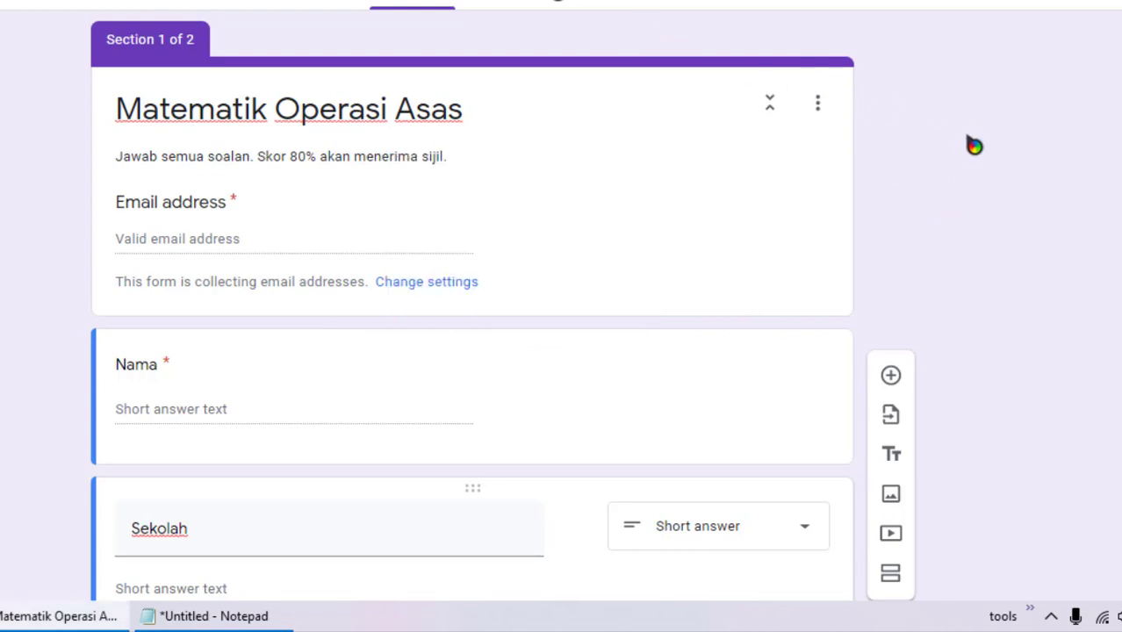
Start creating a pre-filled link for the Matematik Operasi Asas form from its editor
scroll(1113, 145, down, 1)
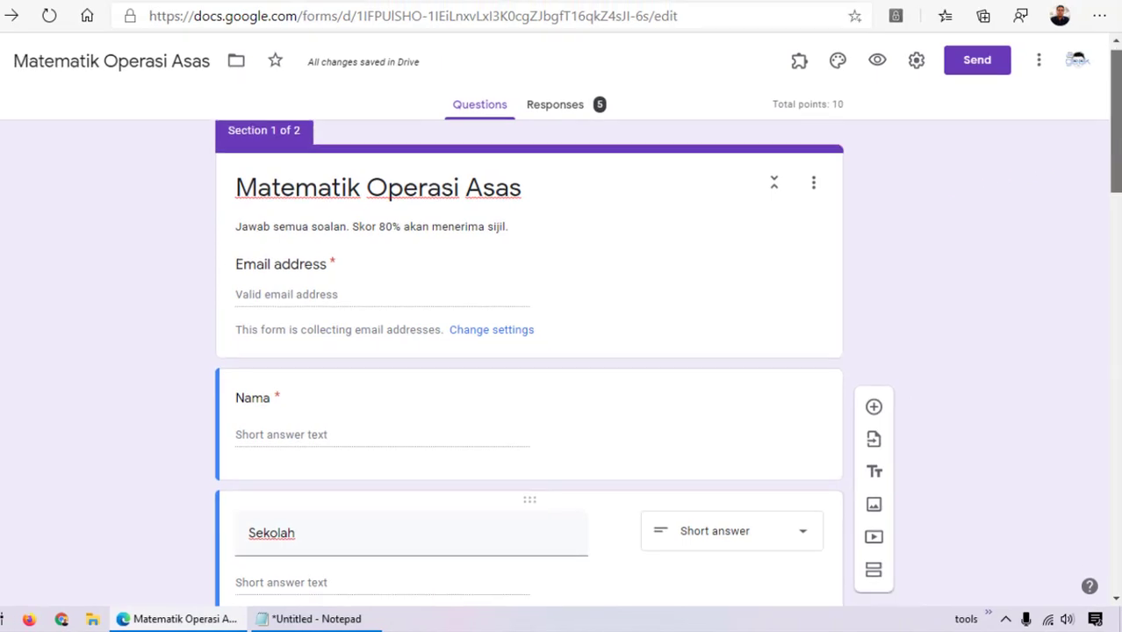
scroll(1113, 175, down, 10)
scroll(1113, 183, up, 10)
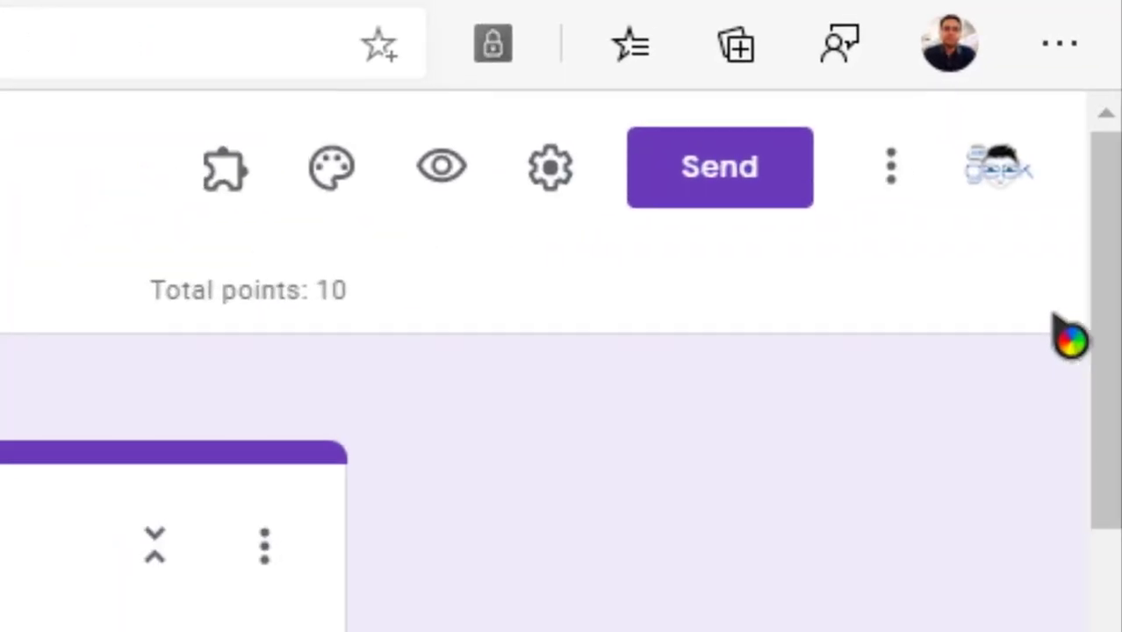
click(892, 168)
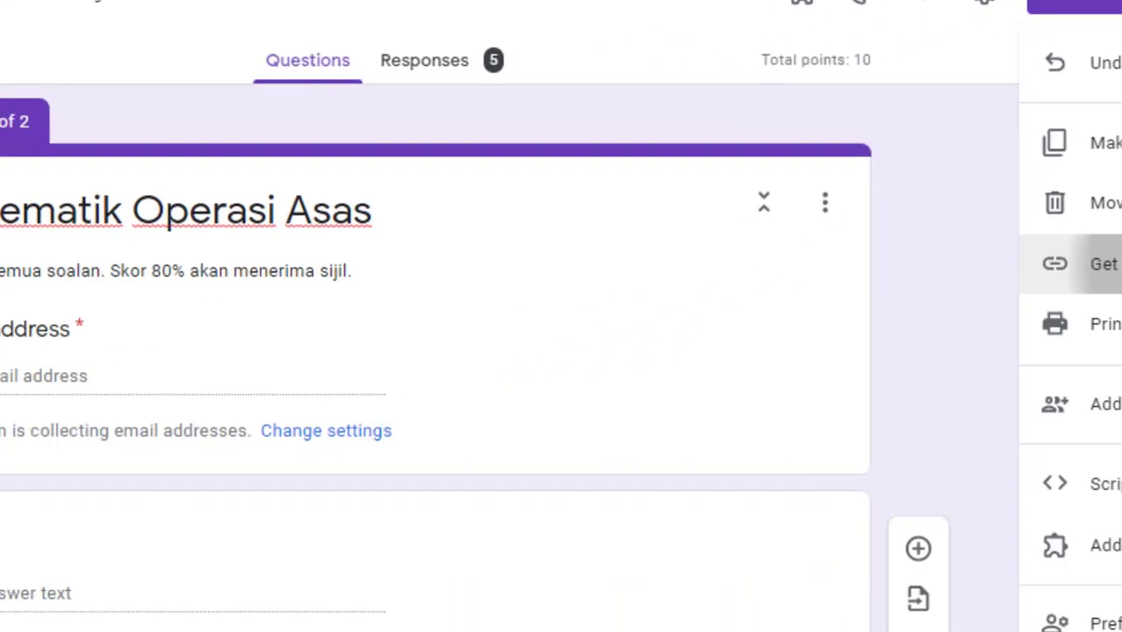
click(992, 493)
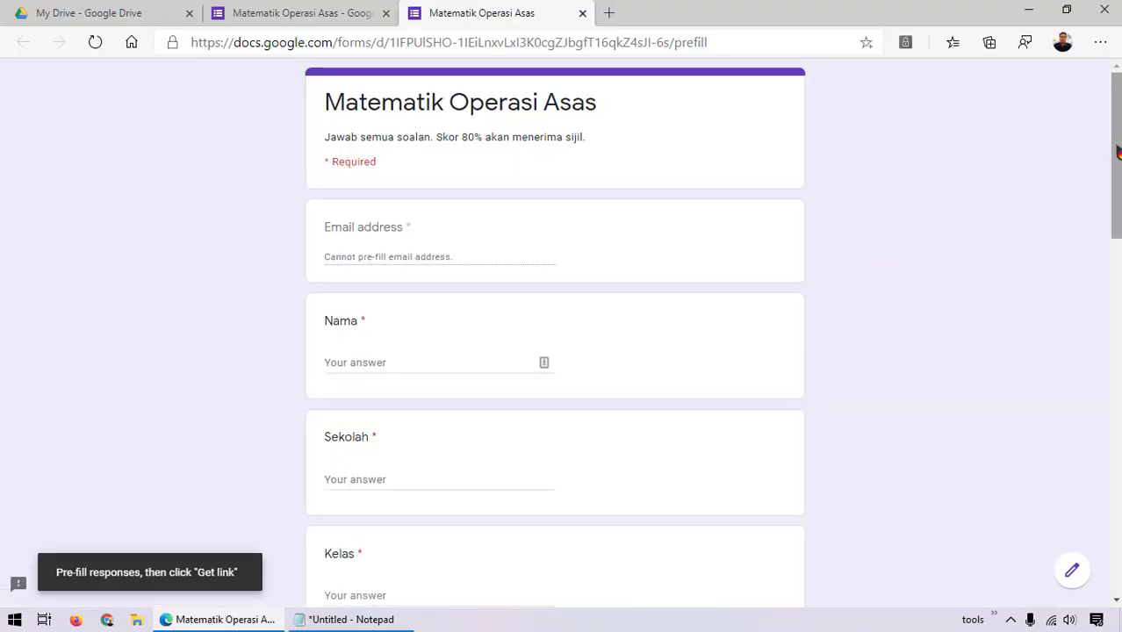
Pre-fill the Sekolah answer with "SK Kupang" and the Kelas answer with "1 Bijak"
drag(1114, 166, 1067, 136)
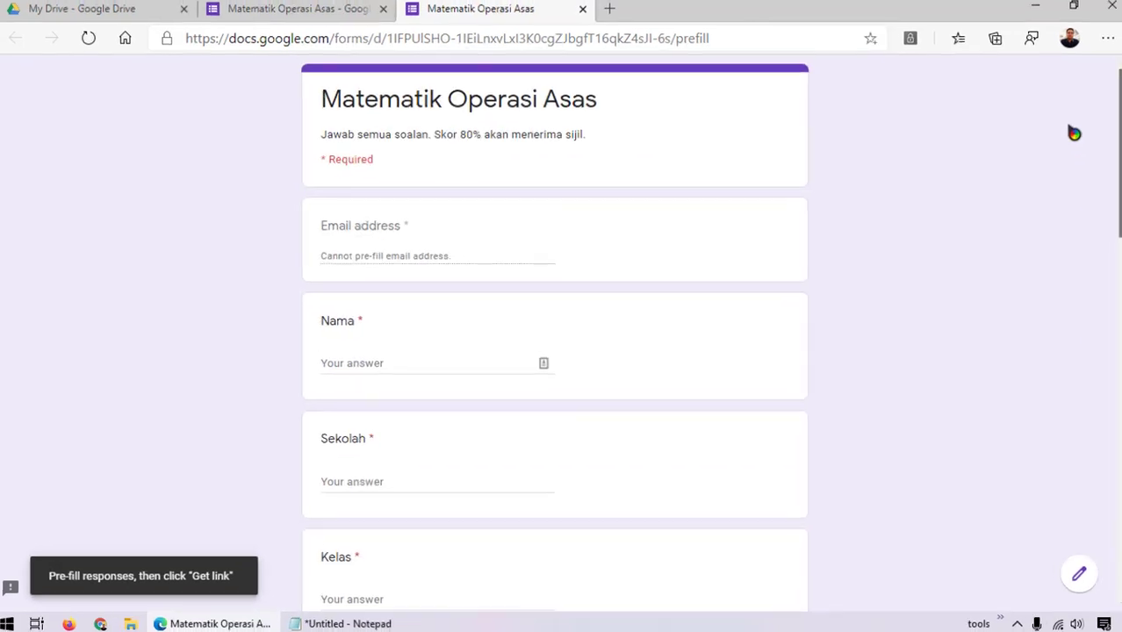
scroll(1073, 132, down, 2)
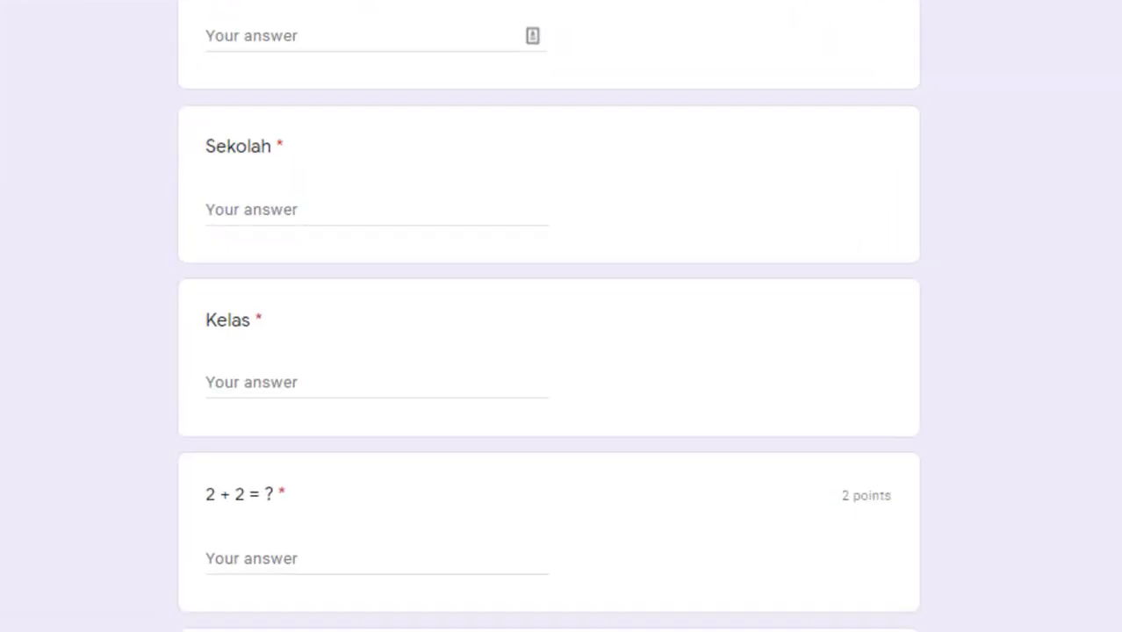
click(371, 486)
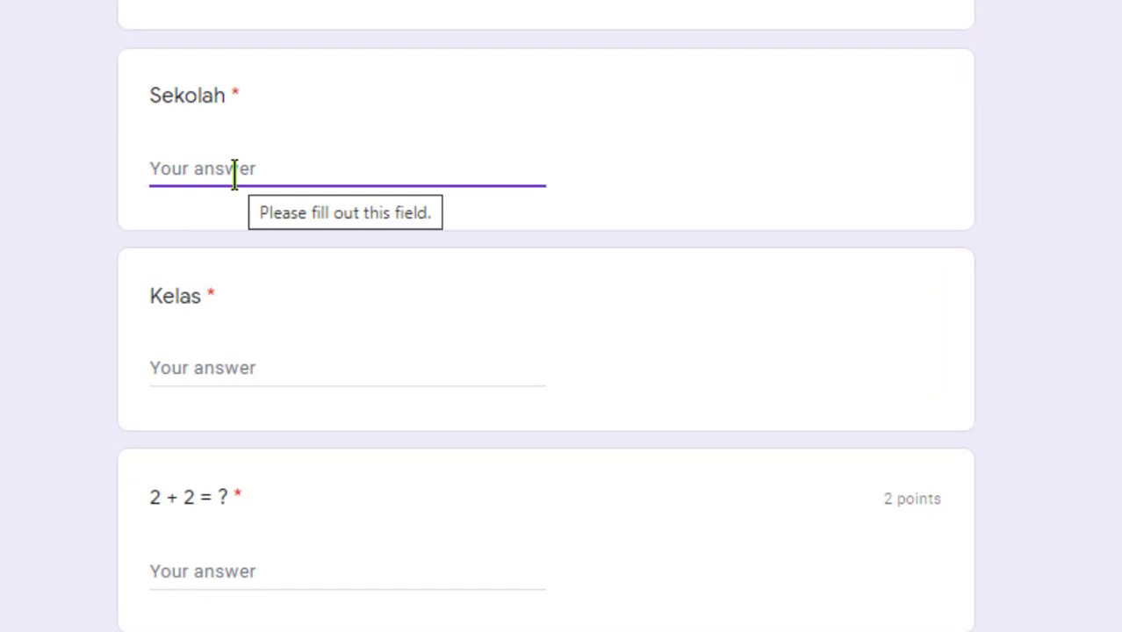
text(SK Kupang)
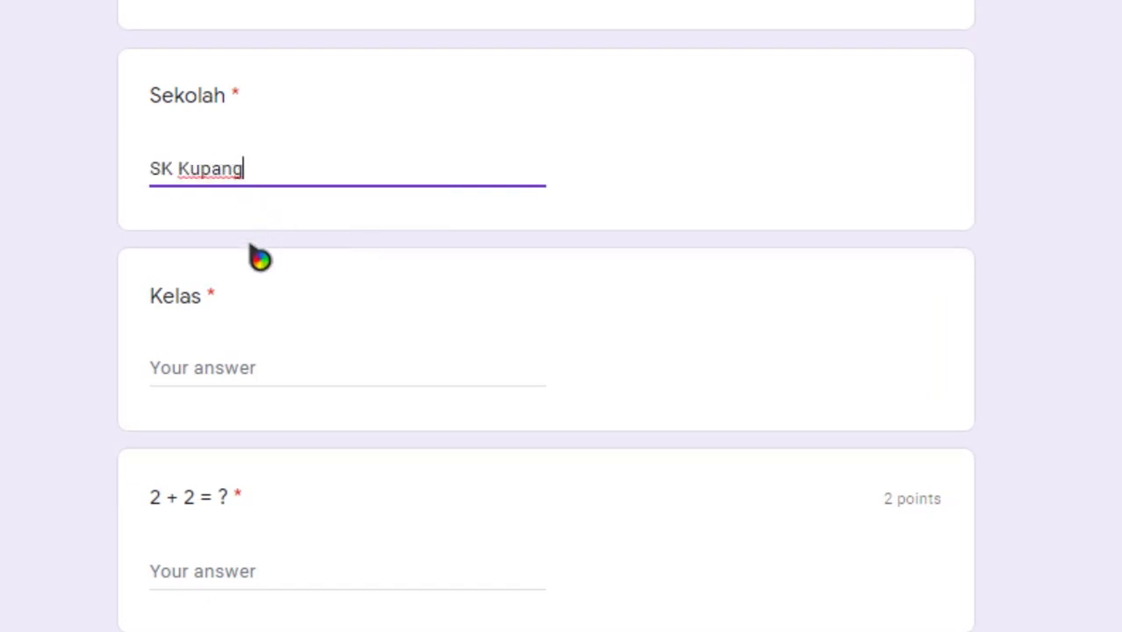
click(220, 367)
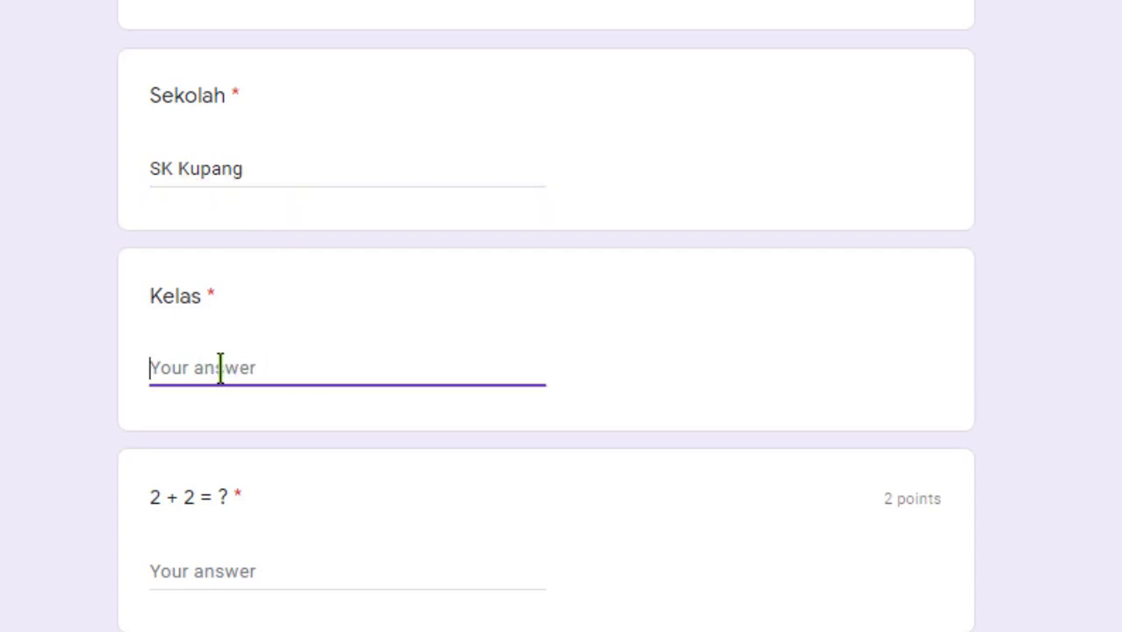
text(1 Bijak)
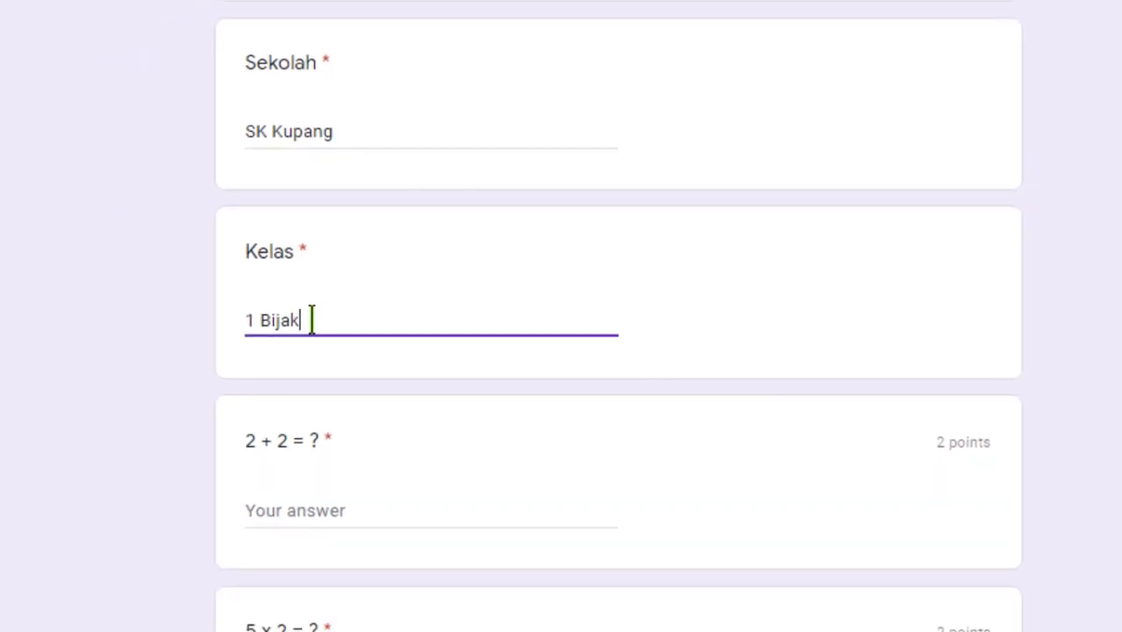
Generate and copy the pre-filled link, and paste it into Notepad below the label "Link ini untuk 1 bijak"
scroll(292, 439, down, 10)
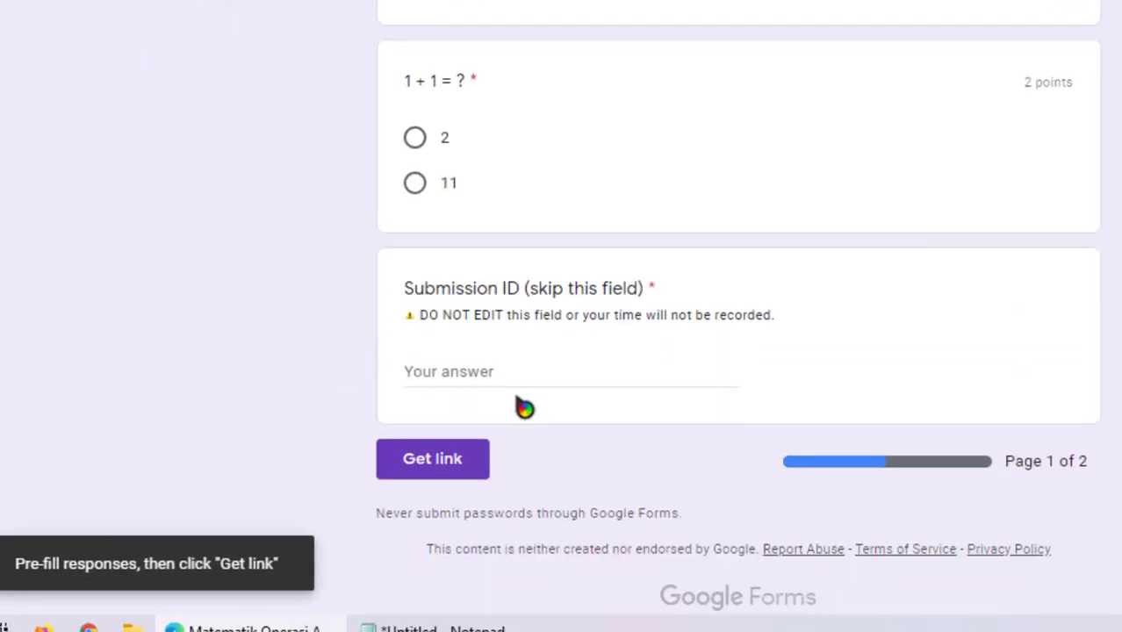
click(465, 470)
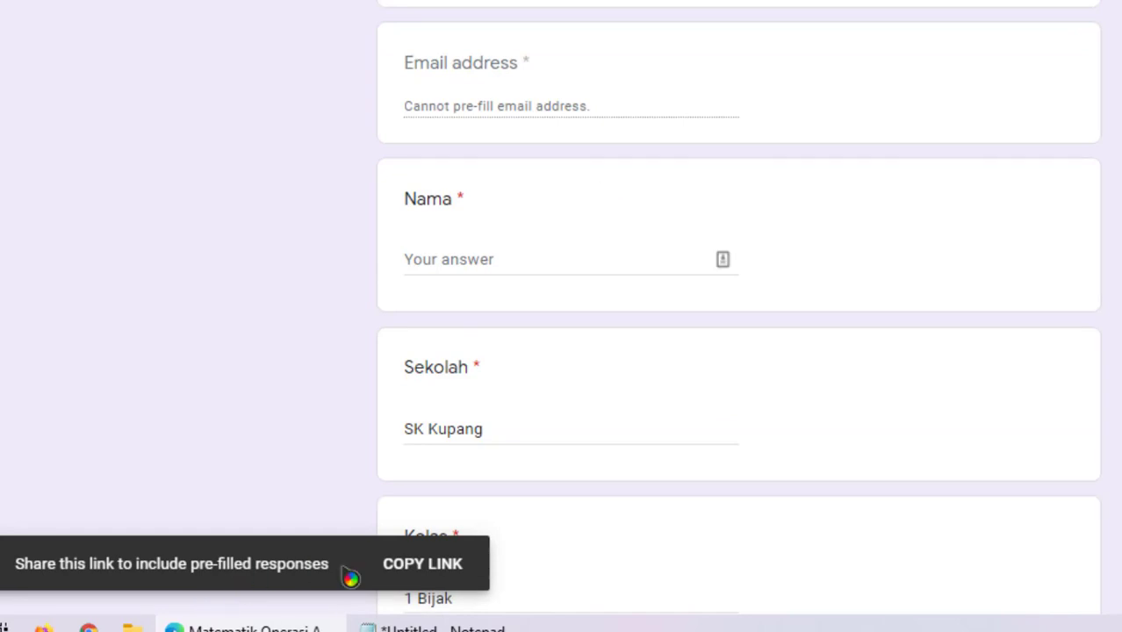
click(425, 568)
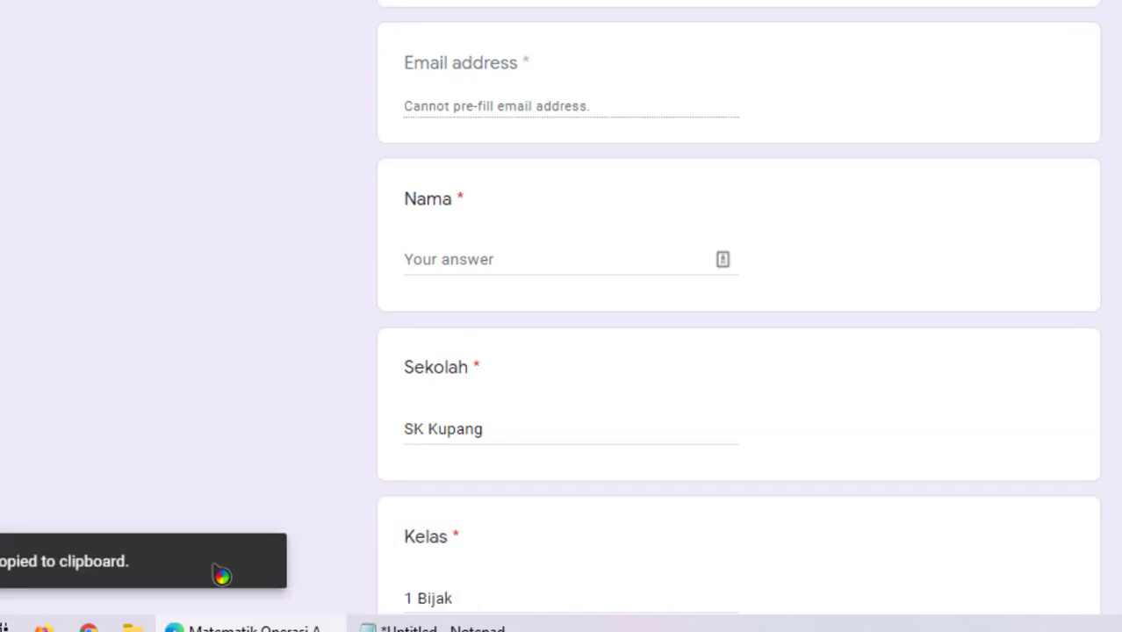
click(430, 628)
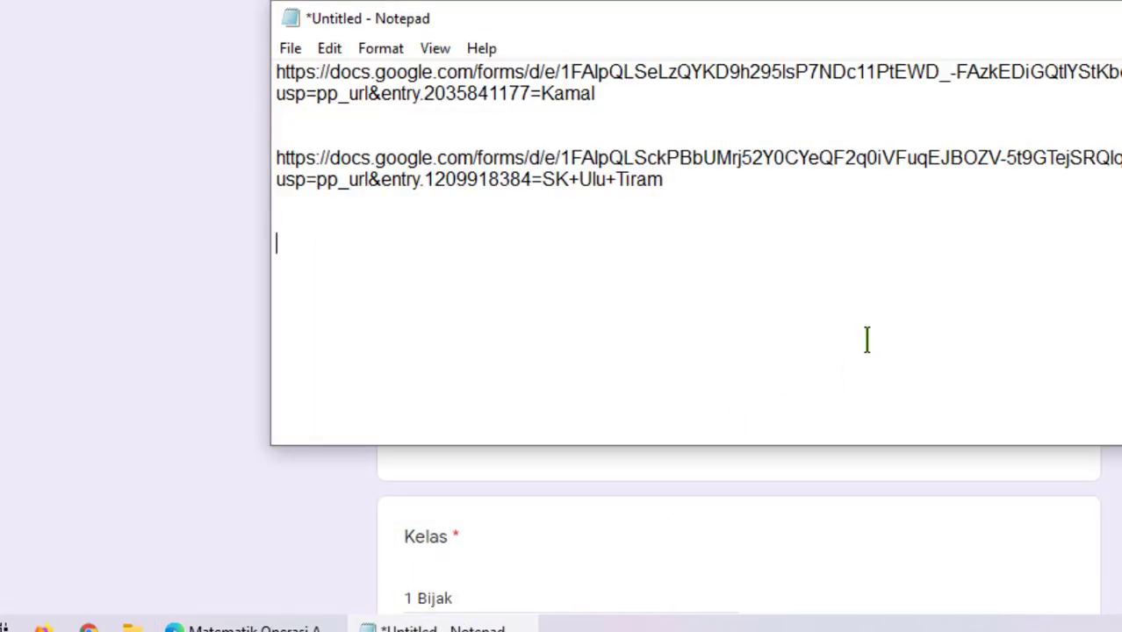
key(ctrl+v)
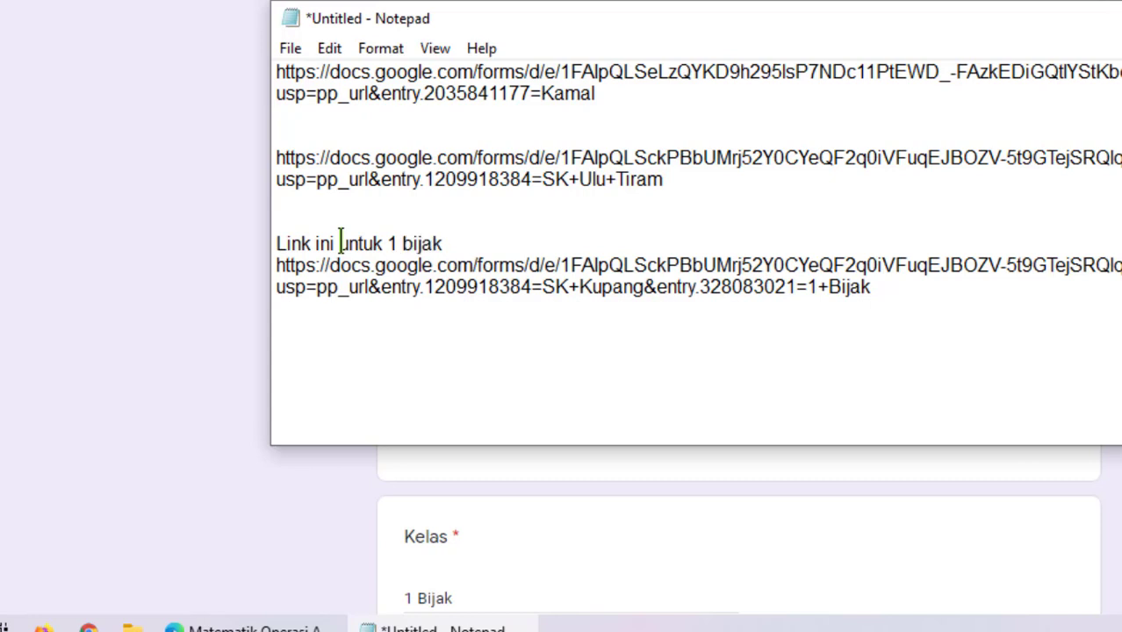
Copy the "1 bijak" link from Notepad, open it in a new browser tab and check the pre-filled Sekolah and Kelas answers
drag(880, 290, 263, 272)
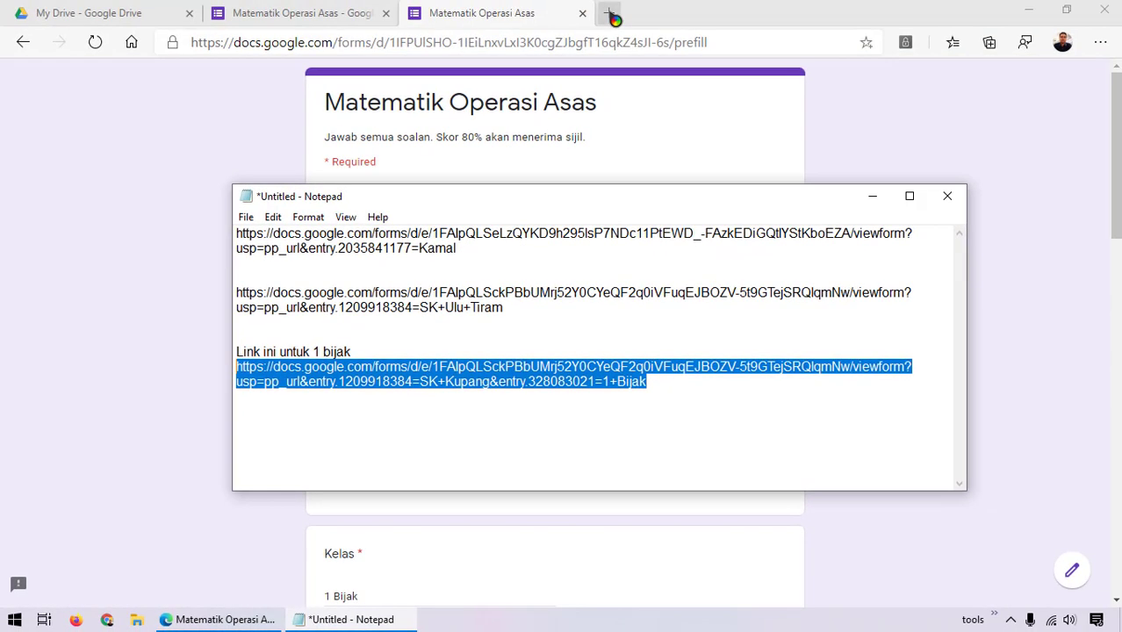
click(609, 14)
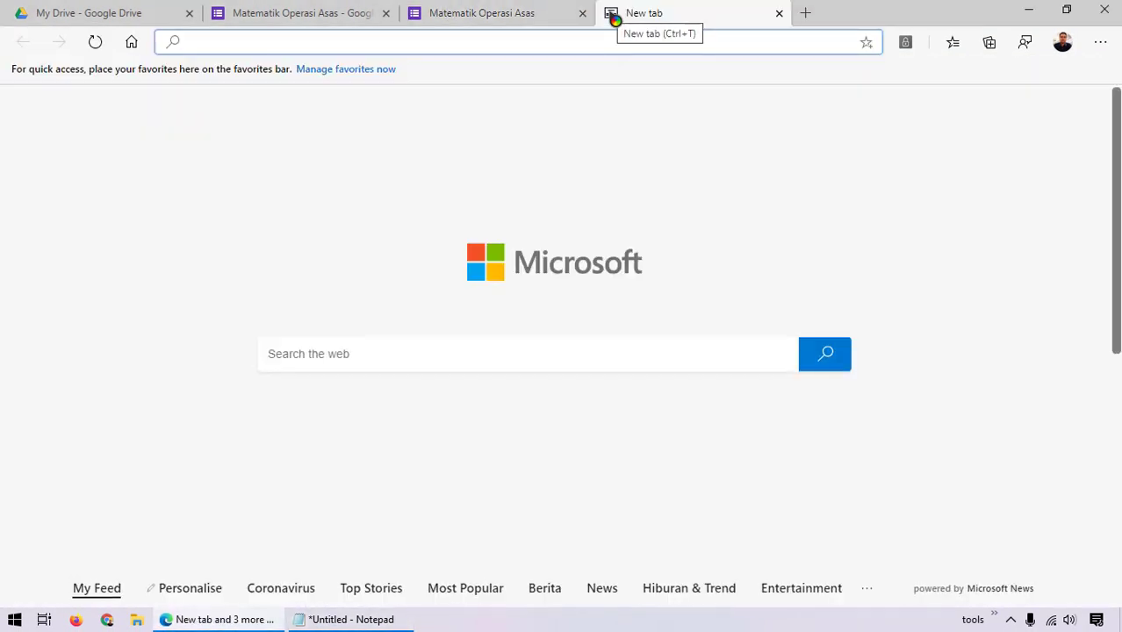
key(ctrl+v)
key(Return)
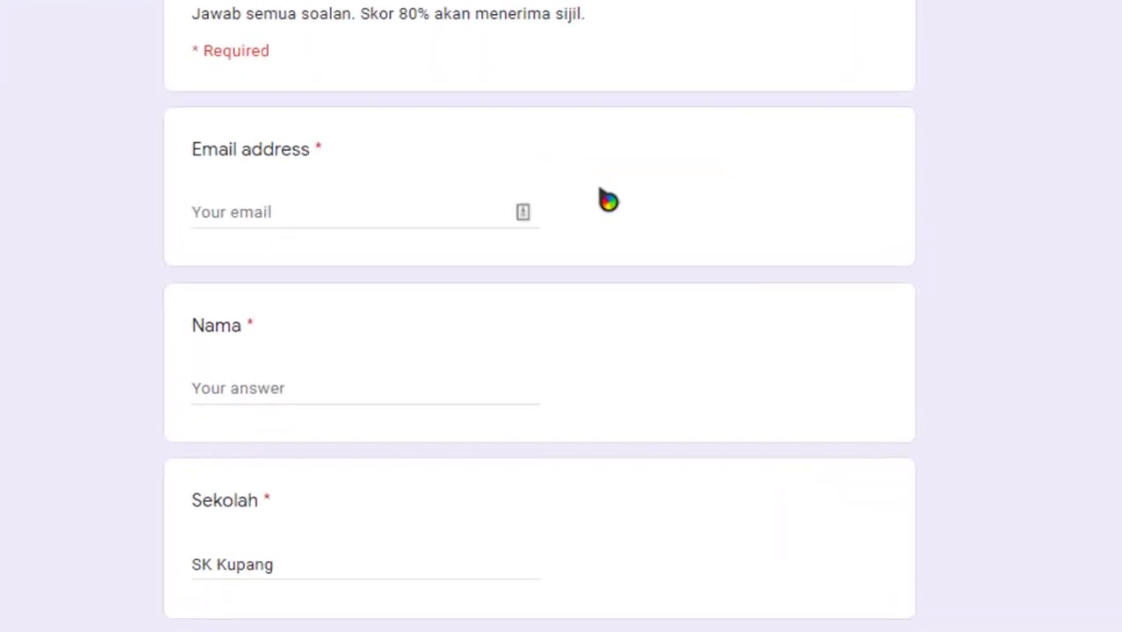
scroll(526, 351, down, 2)
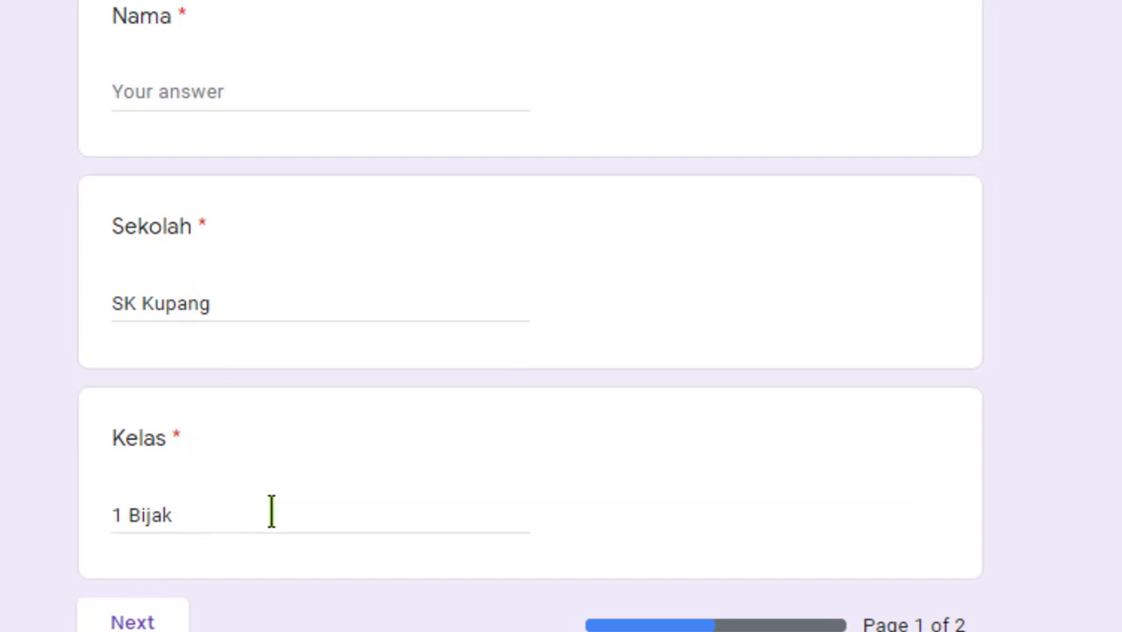
scroll(320, 499, up, 3)
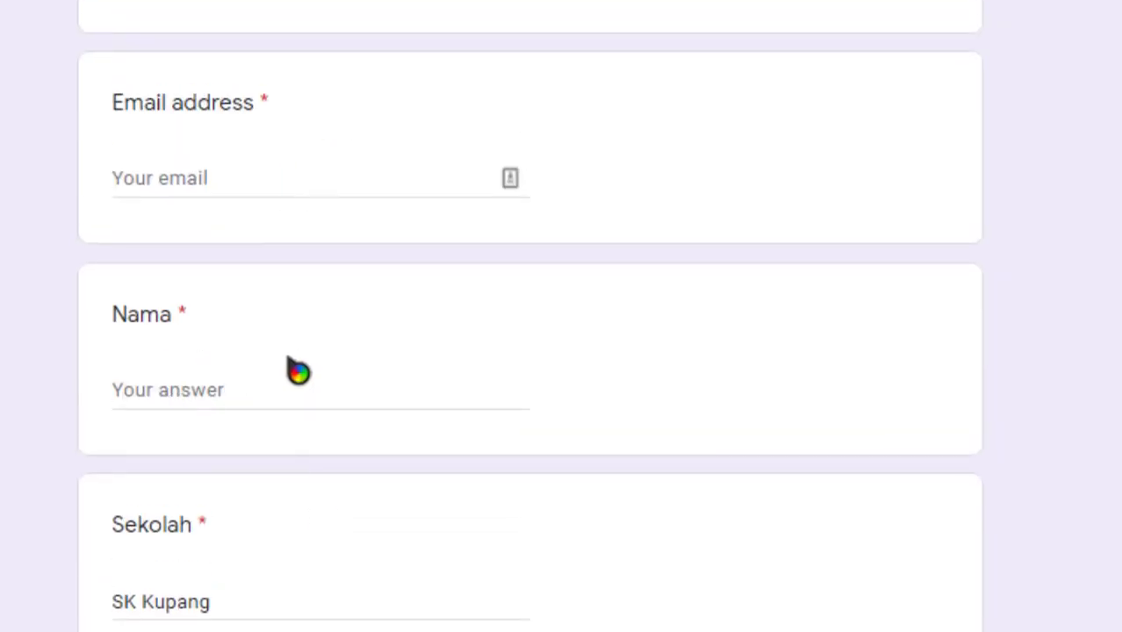
scroll(296, 378, down, 4)
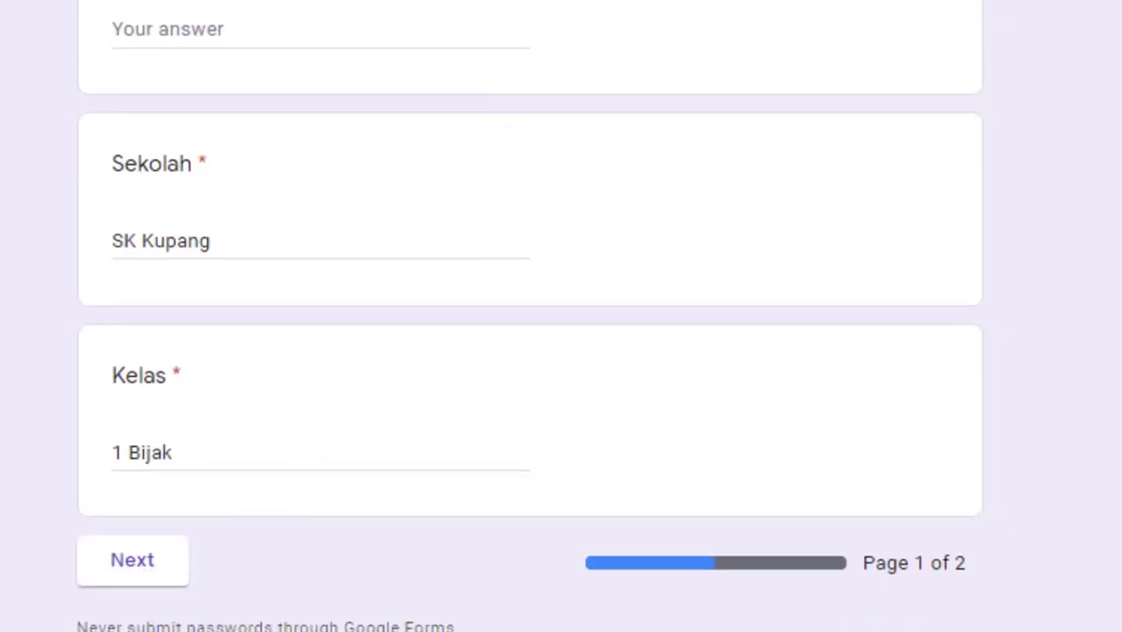
key(ctrl+w)
Back on the pre-fill page, set the Kelas answer to "1 Cergas", then generate and copy the new pre-filled link
scroll(396, 341, down, 4)
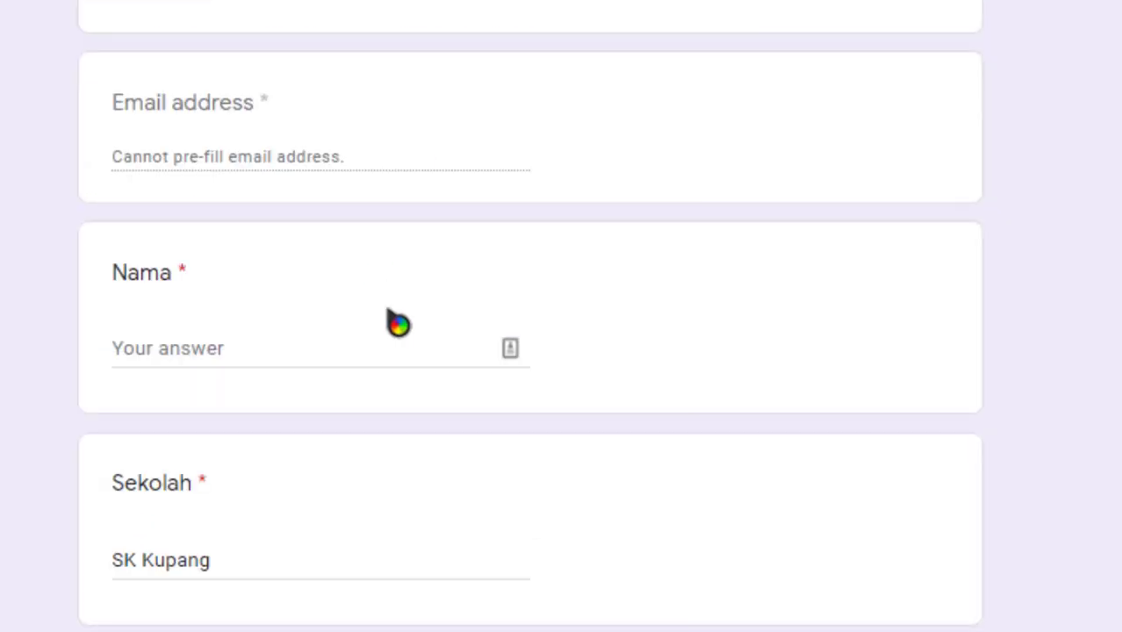
scroll(395, 320, down, 3)
click(218, 471)
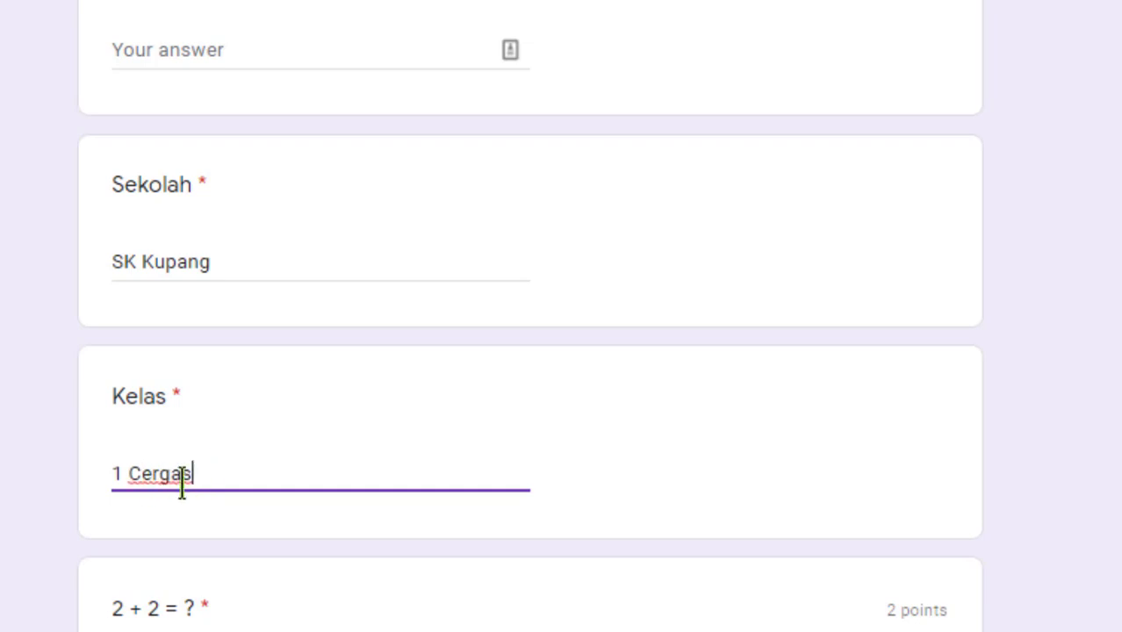
scroll(200, 481, down, 15)
scroll(299, 490, down, 4)
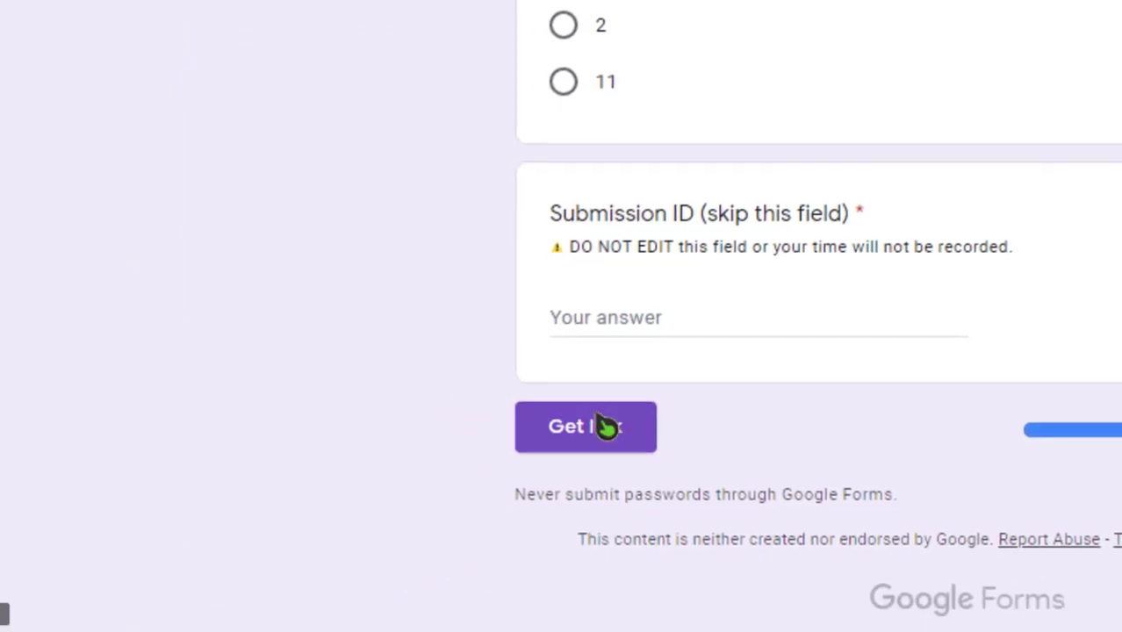
click(627, 428)
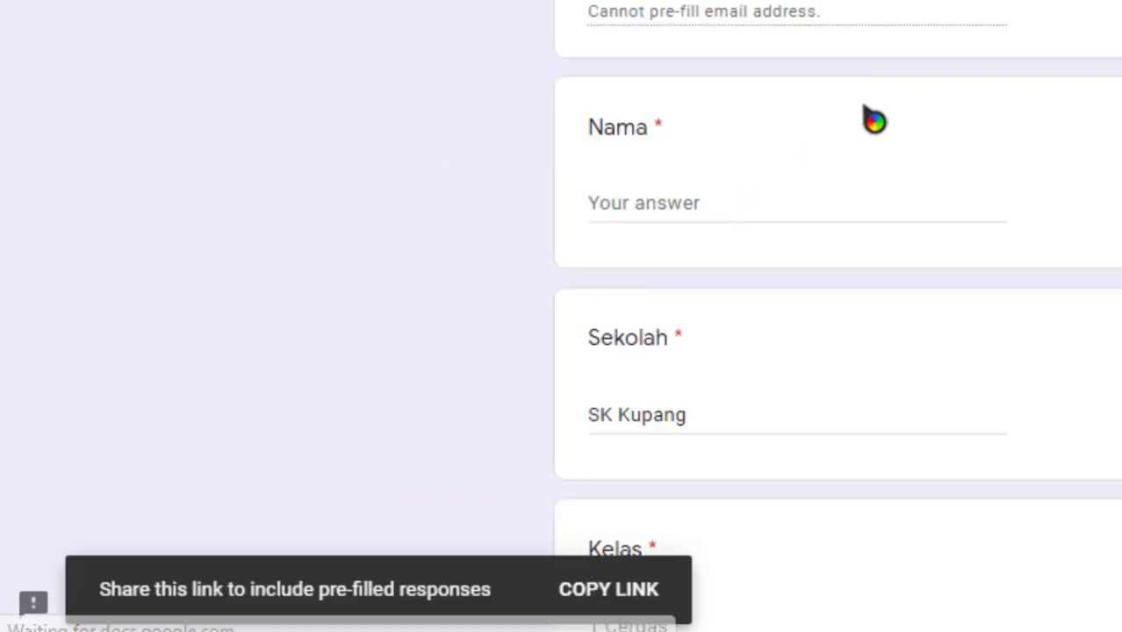
click(661, 583)
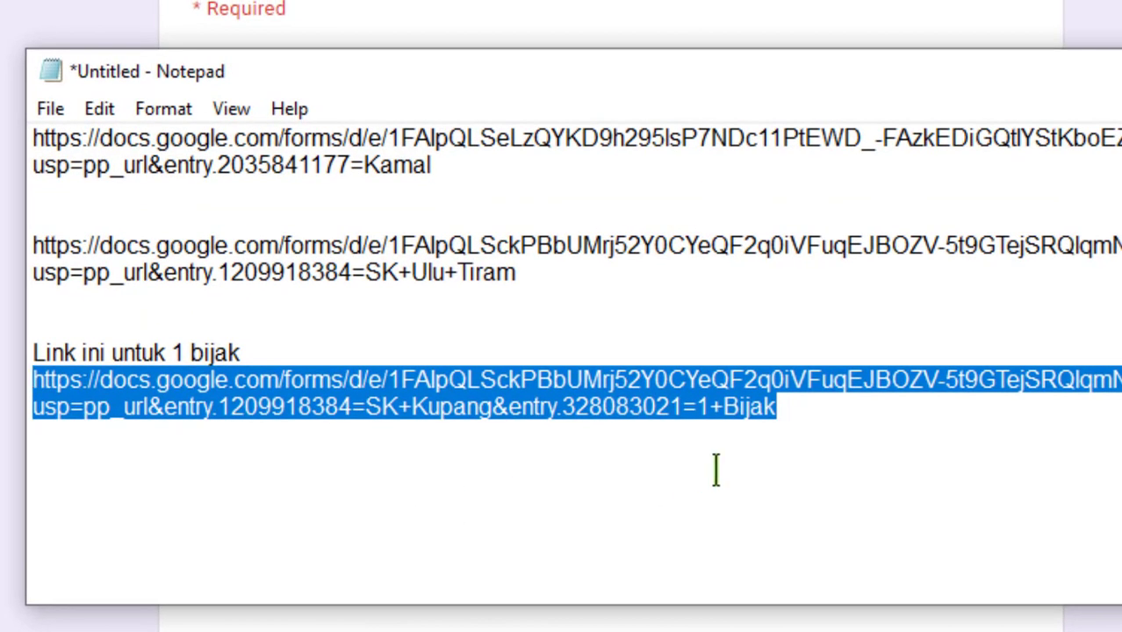
Paste the new link into Notepad below the 1 Bijak link and label it "Link 1 cergas"
click(882, 449)
key(Return)
key(ctrl+v)
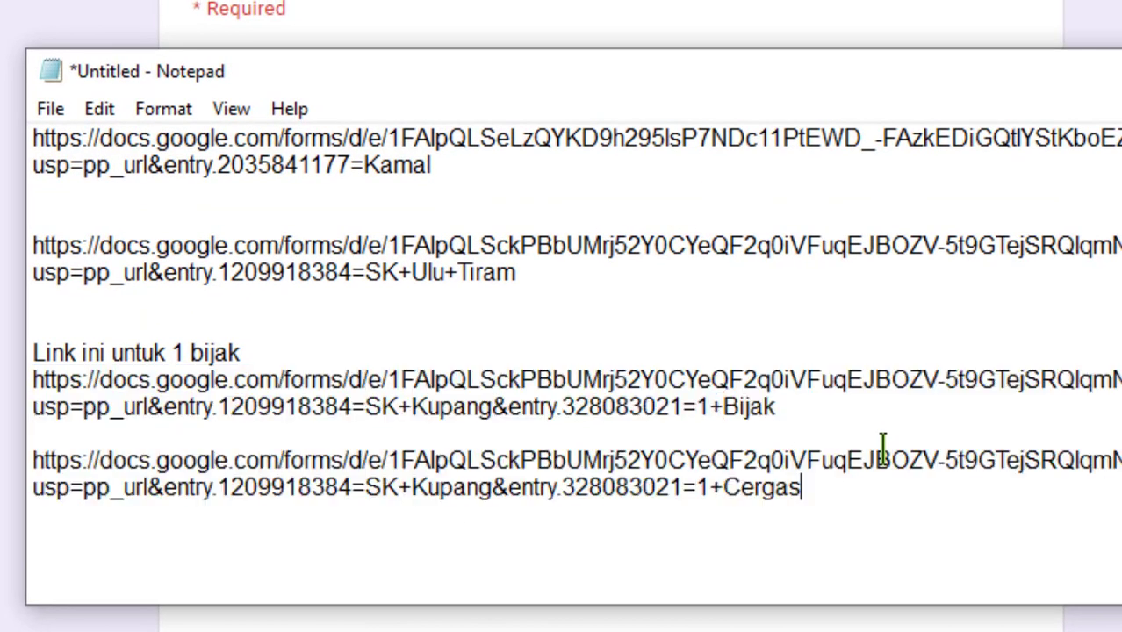
key(Return)
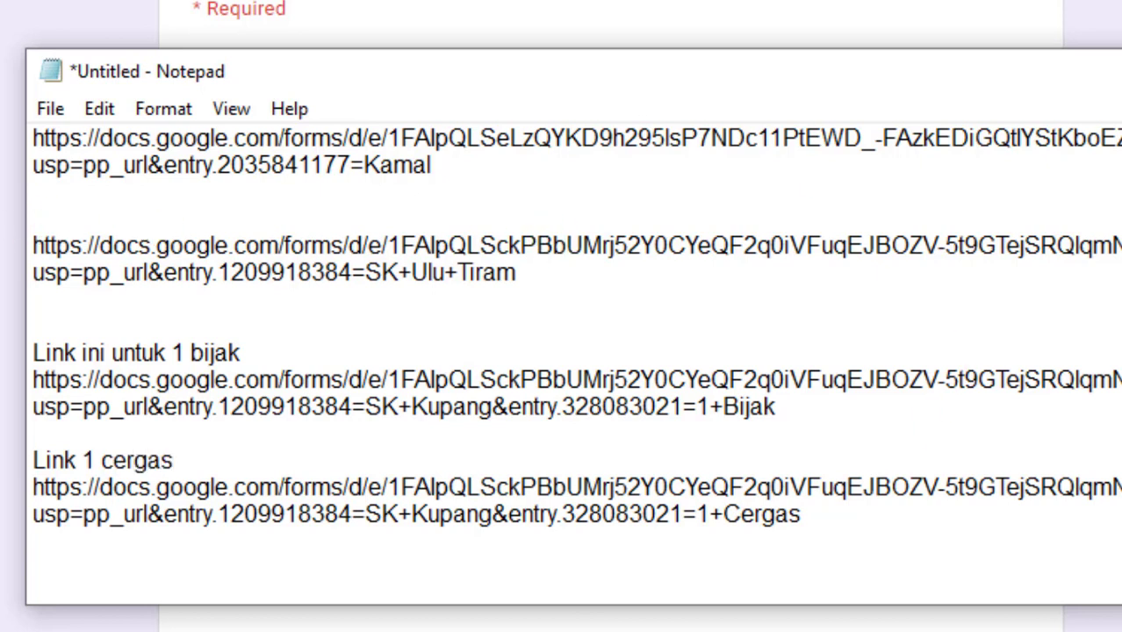
Review the questions on the browser's pre-fill page, then open the extra options of the Matematik Operasi Asas form in its editor
key(alt+Tab)
scroll(213, 225, down, 10)
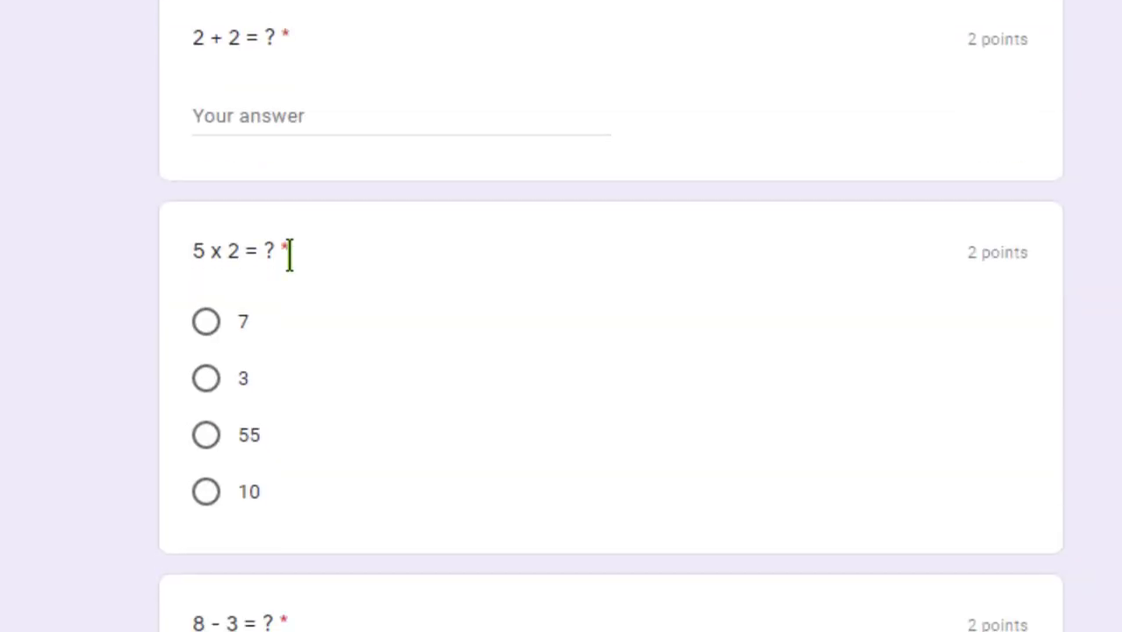
scroll(296, 281, down, 15)
scroll(375, 307, up, 7)
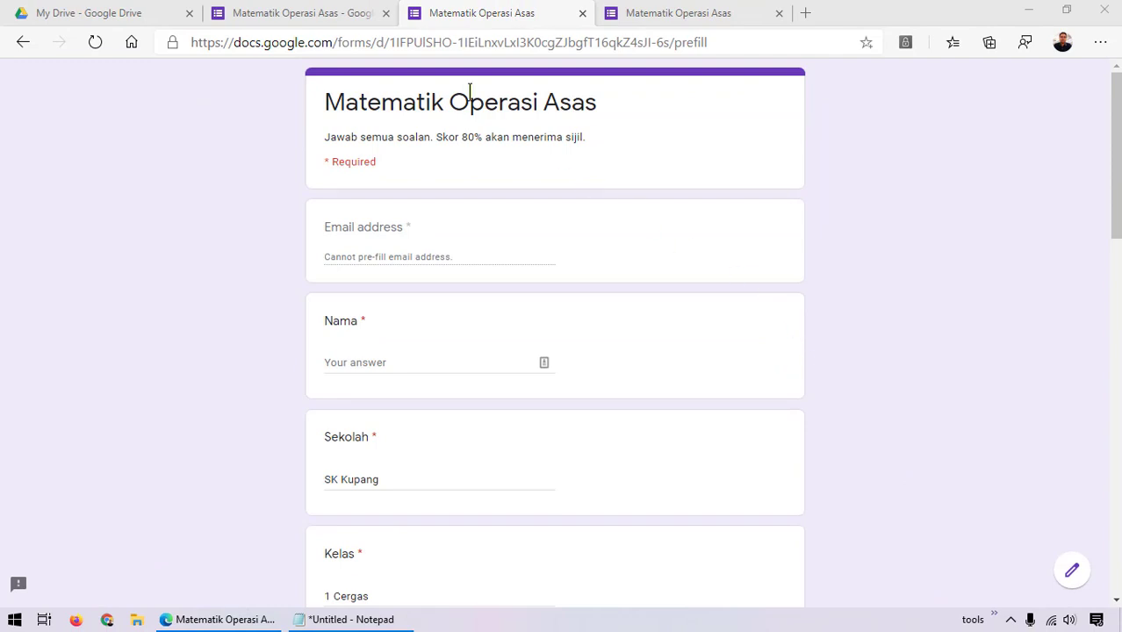
click(342, 15)
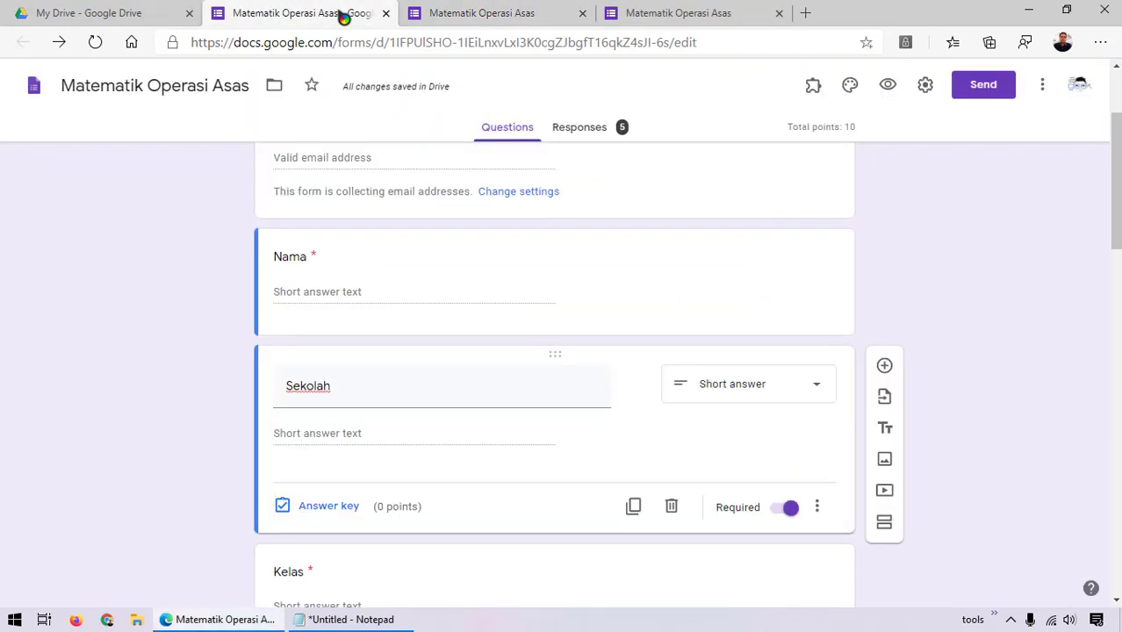
click(1042, 84)
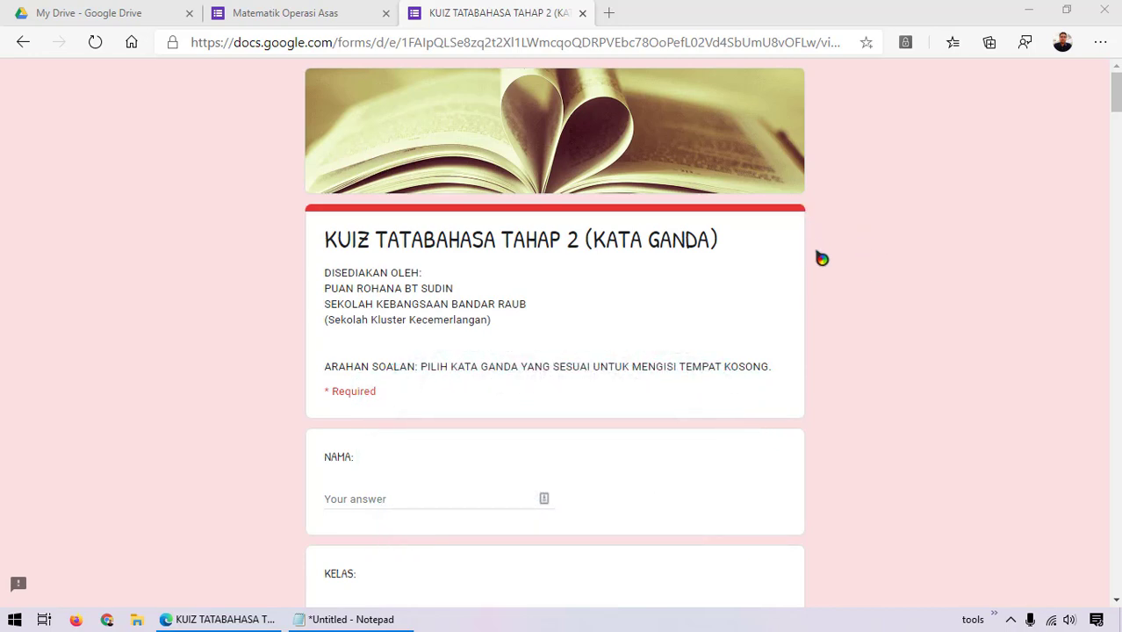
Look through the KUIZ TATABAHASA TAHAP 2 (KATA GANDA) form, examining its NAMA, KELAS and SEKOLAH answer fields
scroll(792, 271, down, 2)
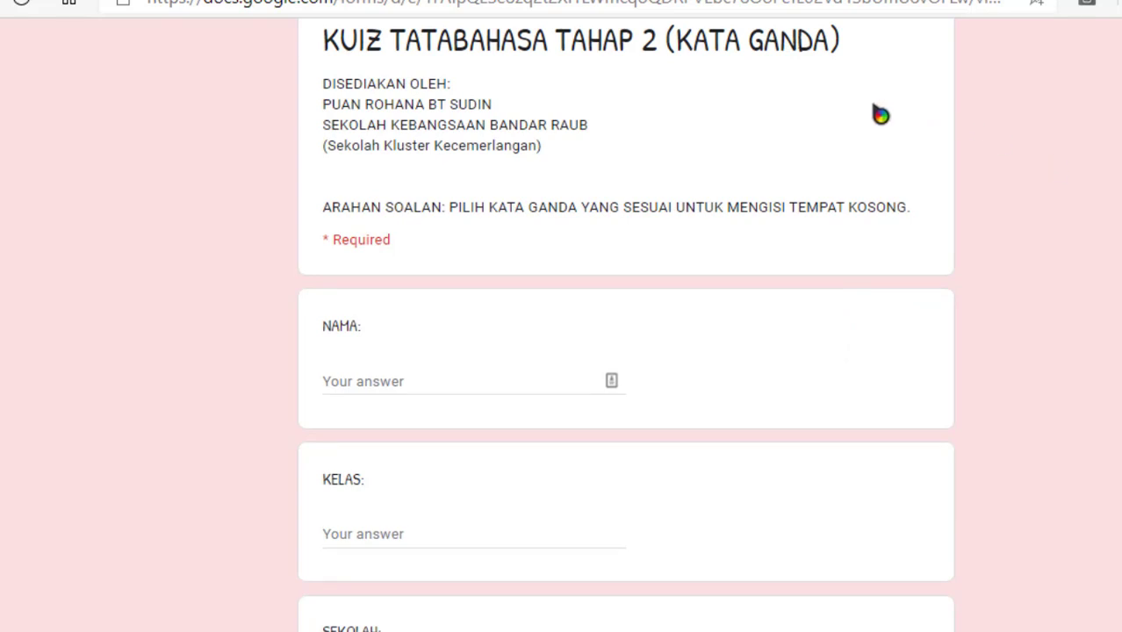
scroll(983, 185, down, 4)
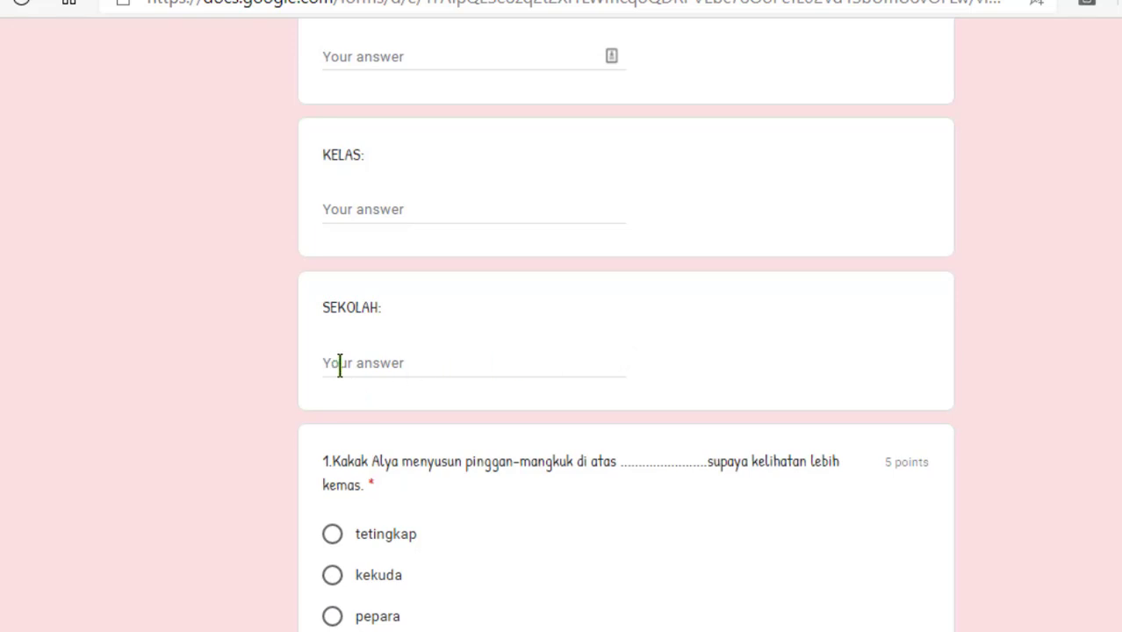
click(400, 362)
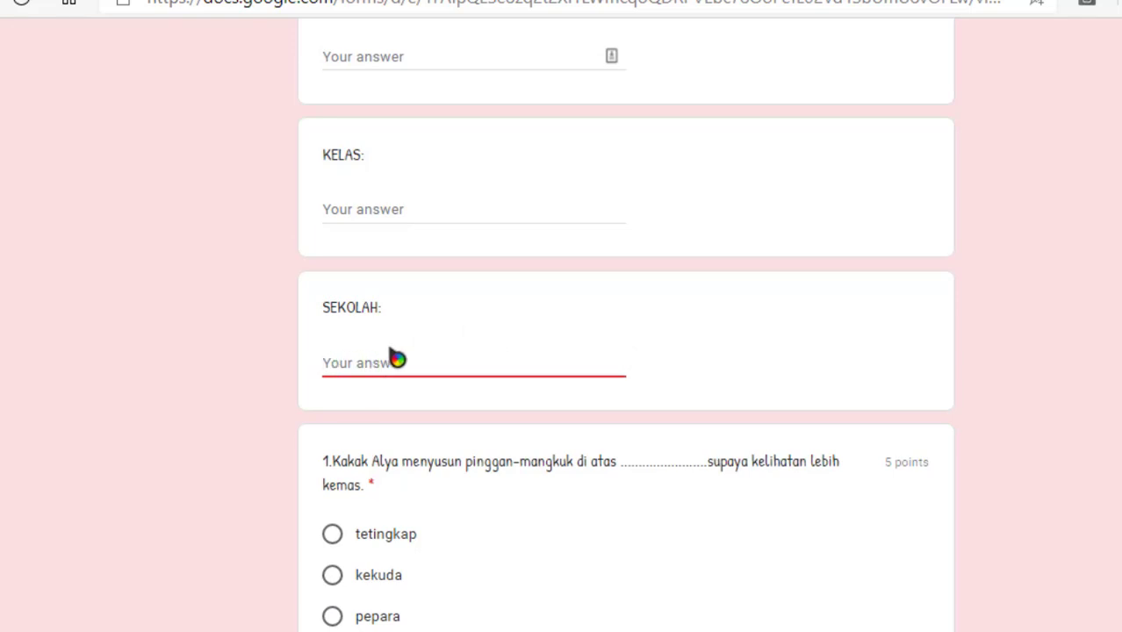
click(354, 204)
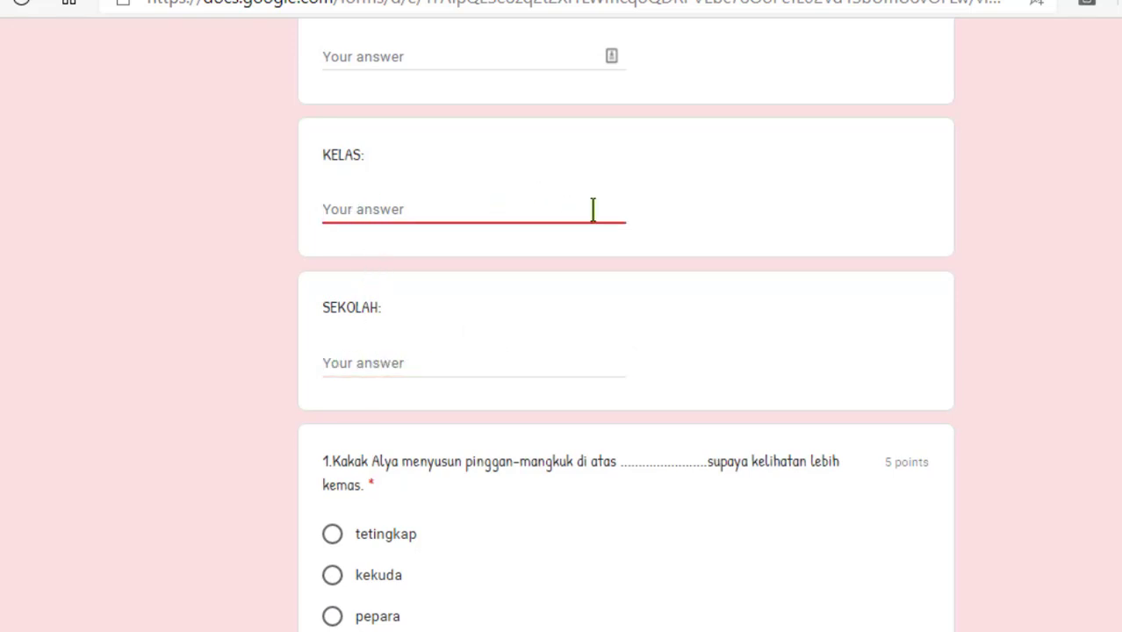
scroll(651, 227, up, 6)
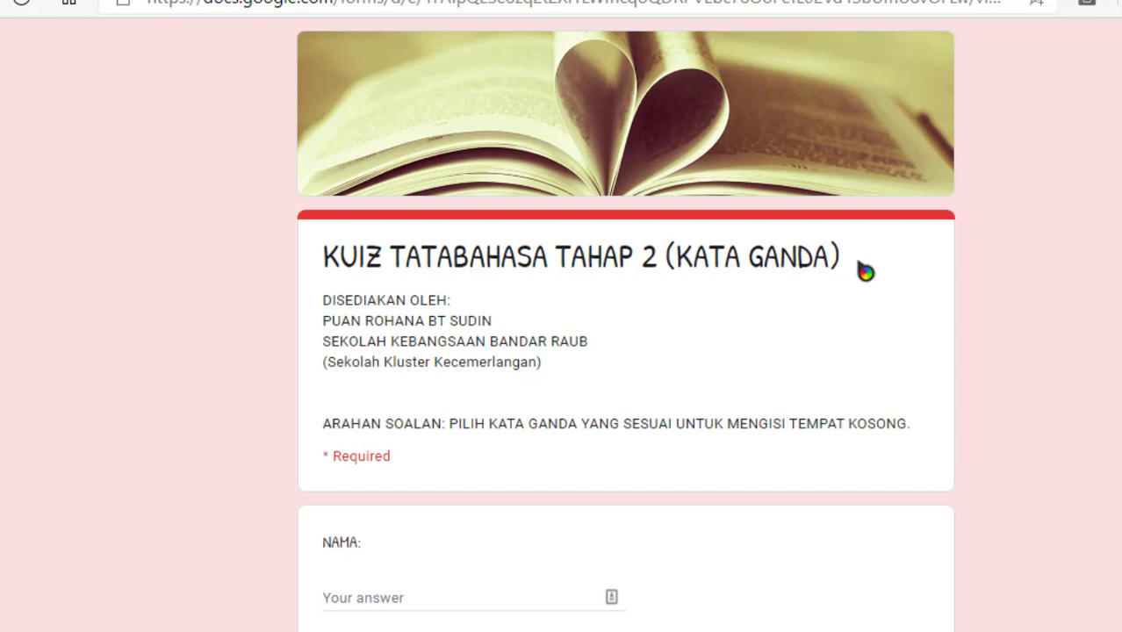
scroll(863, 279, down, 5)
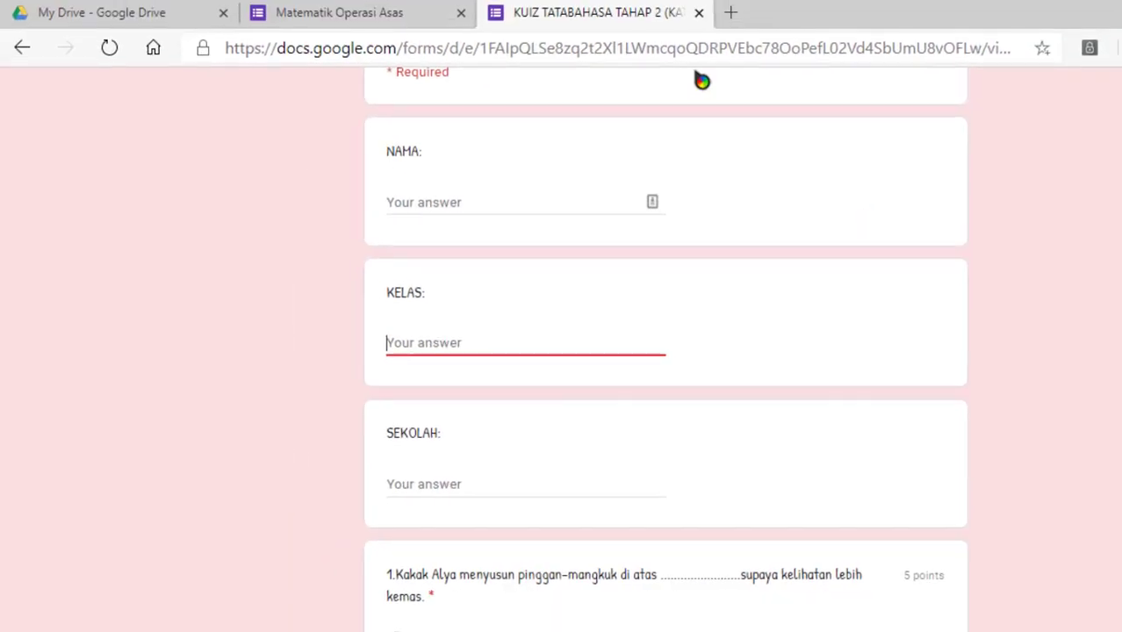
Copy the KUIZ TATABAHASA form's web address, paste it into the empty Notepad document and widen the Notepad window
click(653, 53)
right_click(707, 63)
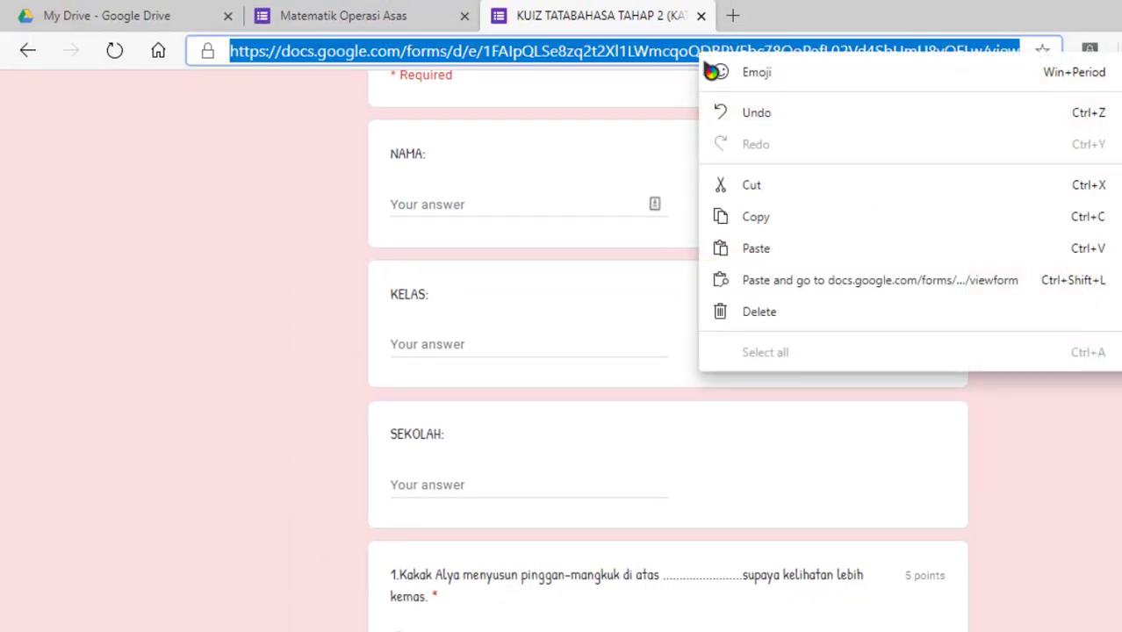
click(768, 221)
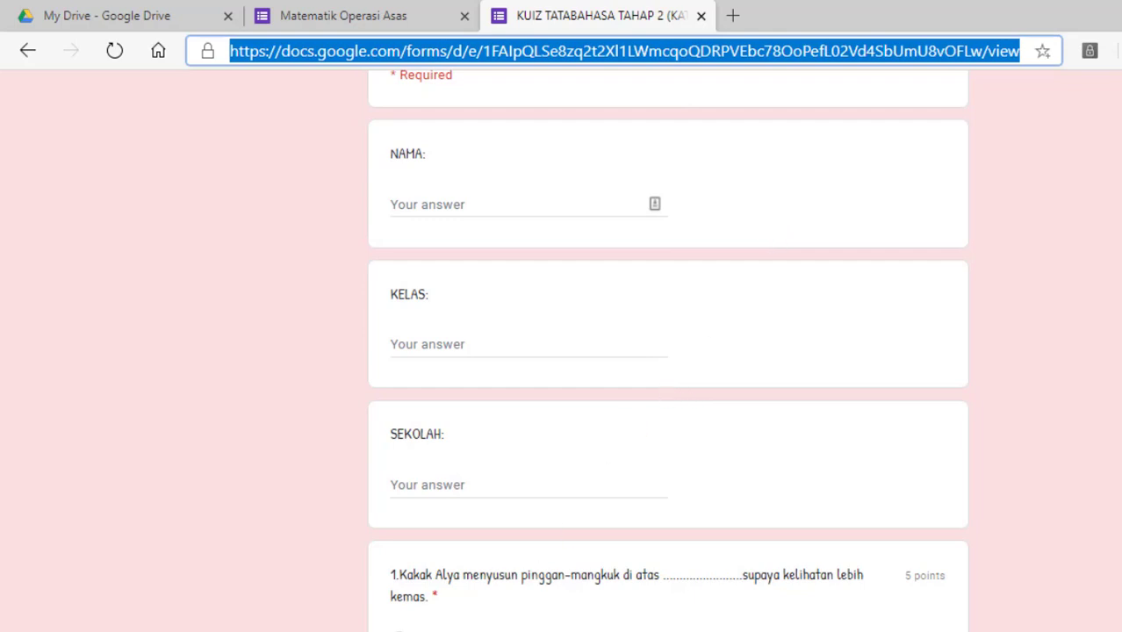
key(alt+Tab)
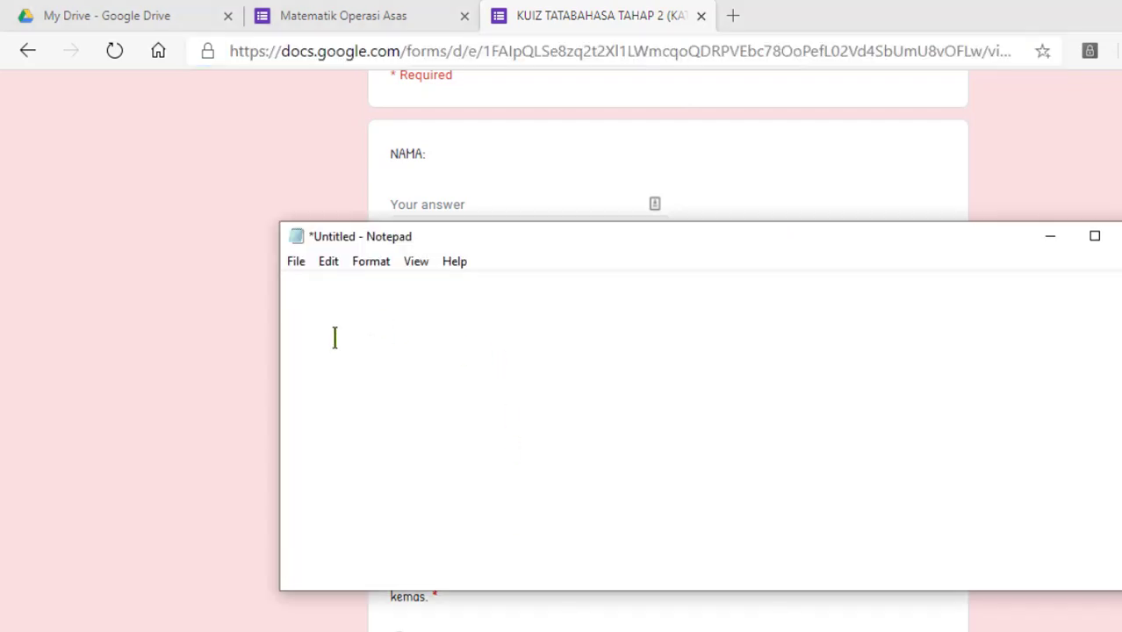
key(ctrl+v)
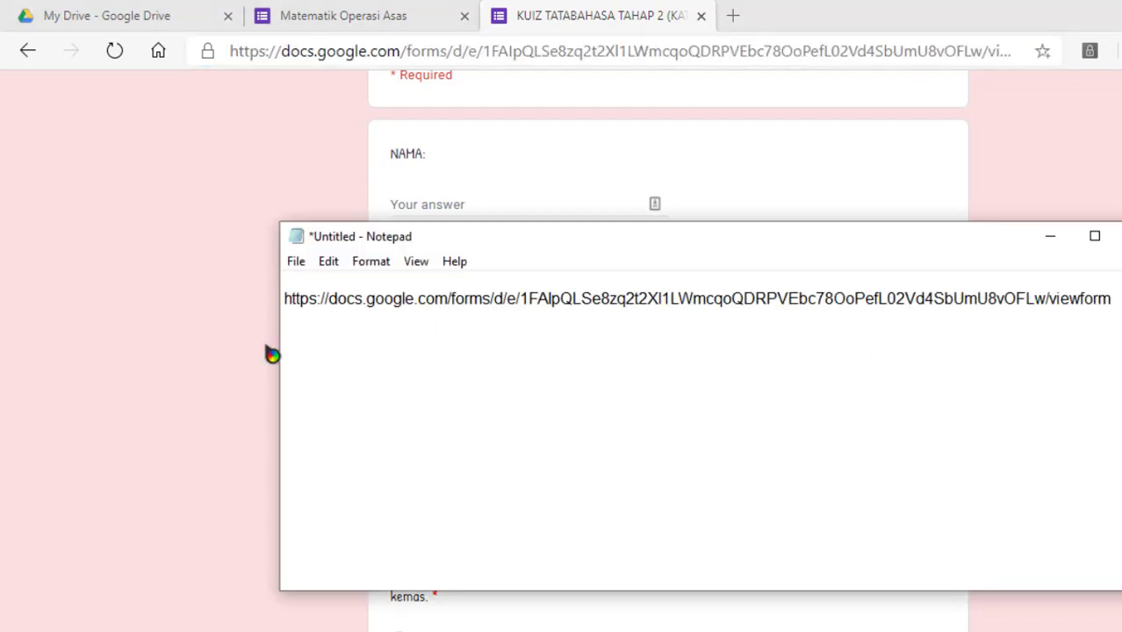
drag(280, 354, 147, 349)
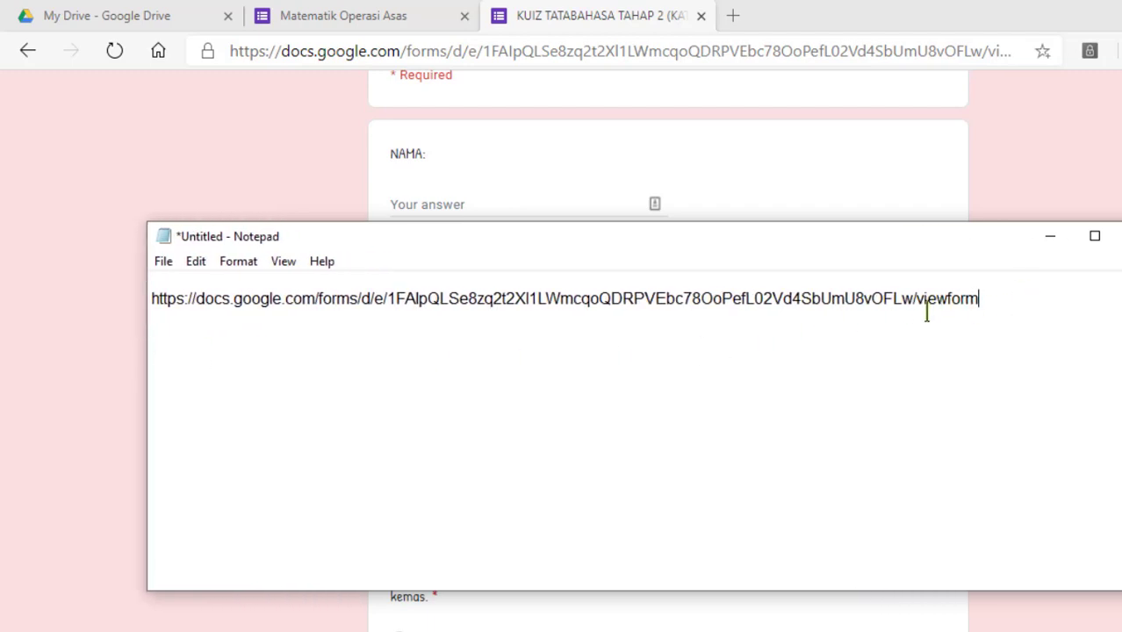
Highlight the "viewform" ending of the pasted link for examination, then return to the quiz form in the browser
drag(921, 305, 982, 302)
key(ctrl+a)
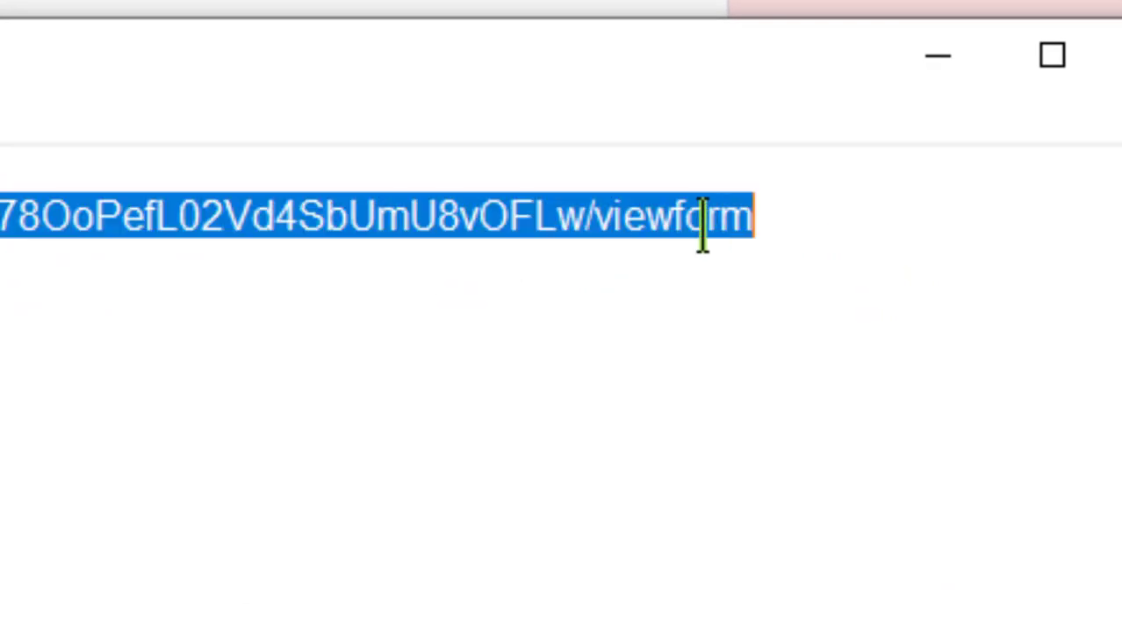
click(613, 230)
click(883, 5)
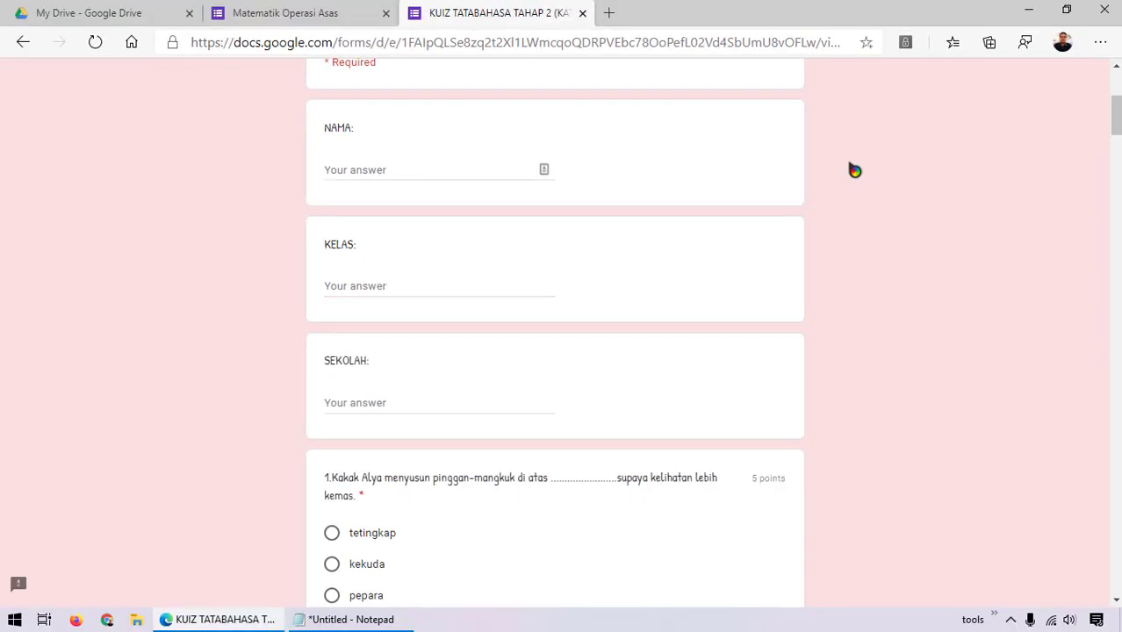
Inspect the page code of the SEKOLAH answer field in the quiz form
scroll(664, 258, down, 2)
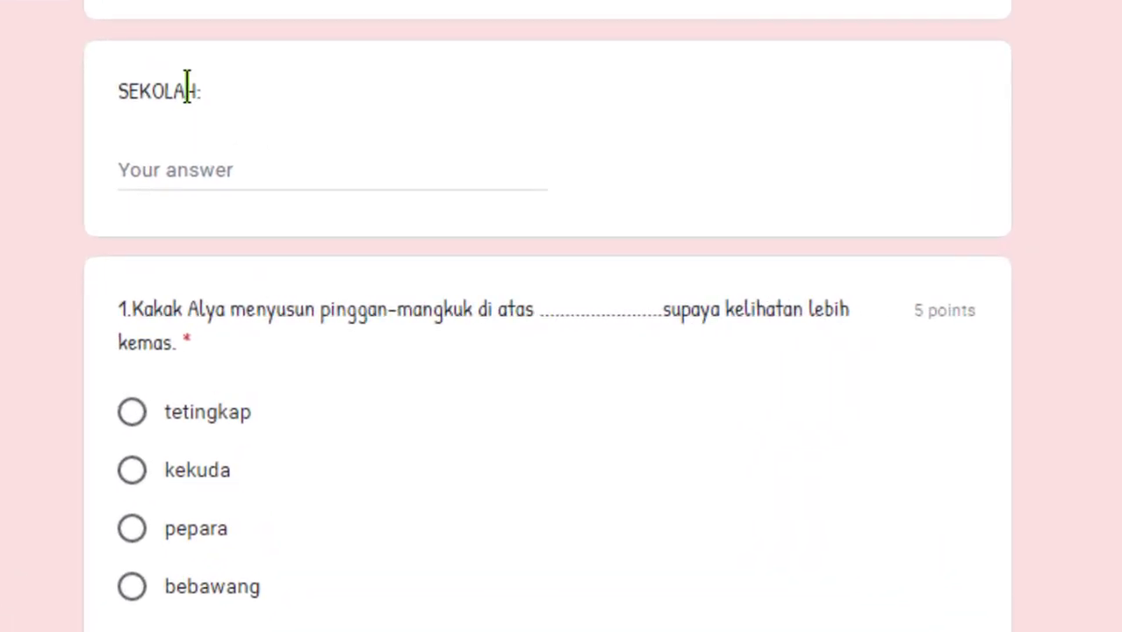
click(185, 160)
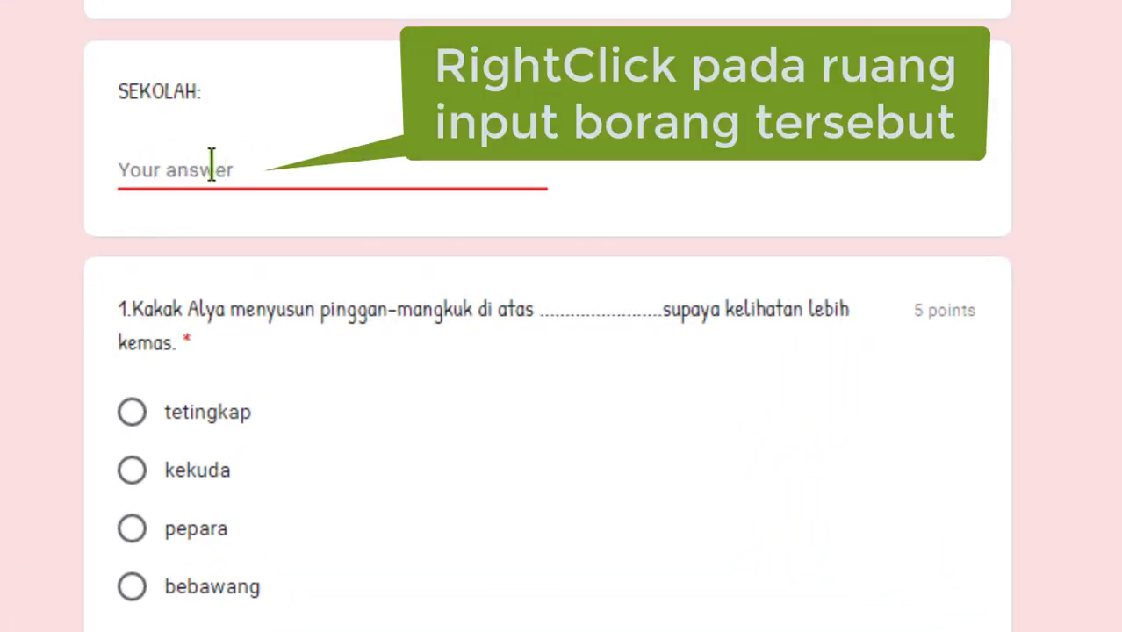
right_click(125, 169)
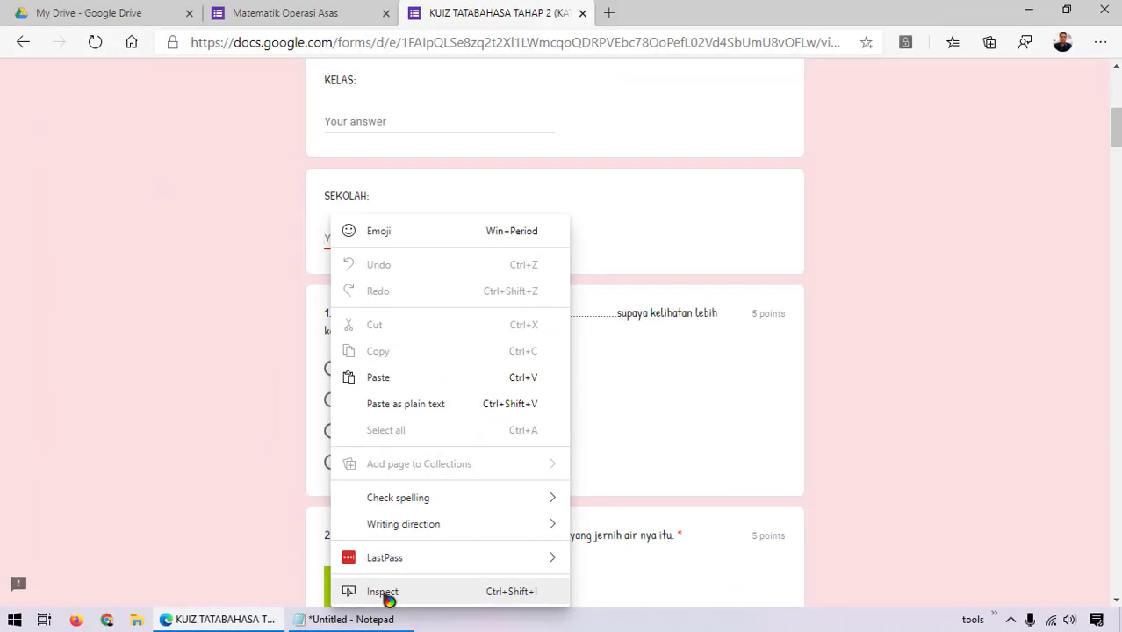
click(385, 592)
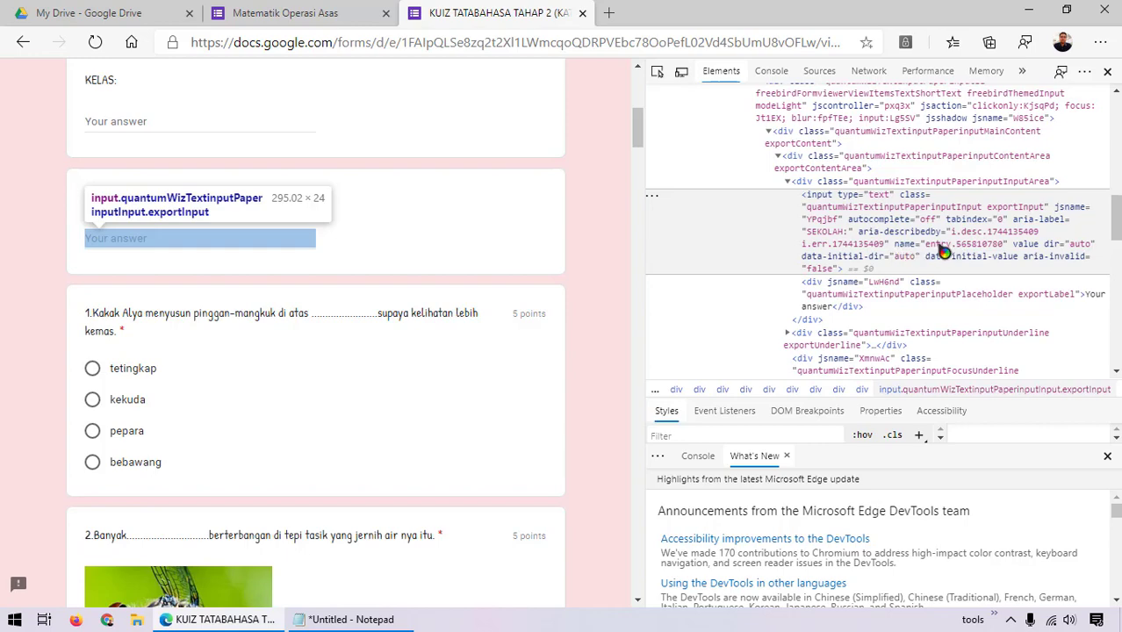
Try docking the developer tools at the bottom, enlarge the Elements area over the What's New drawer, and restore docking to the right
click(1084, 71)
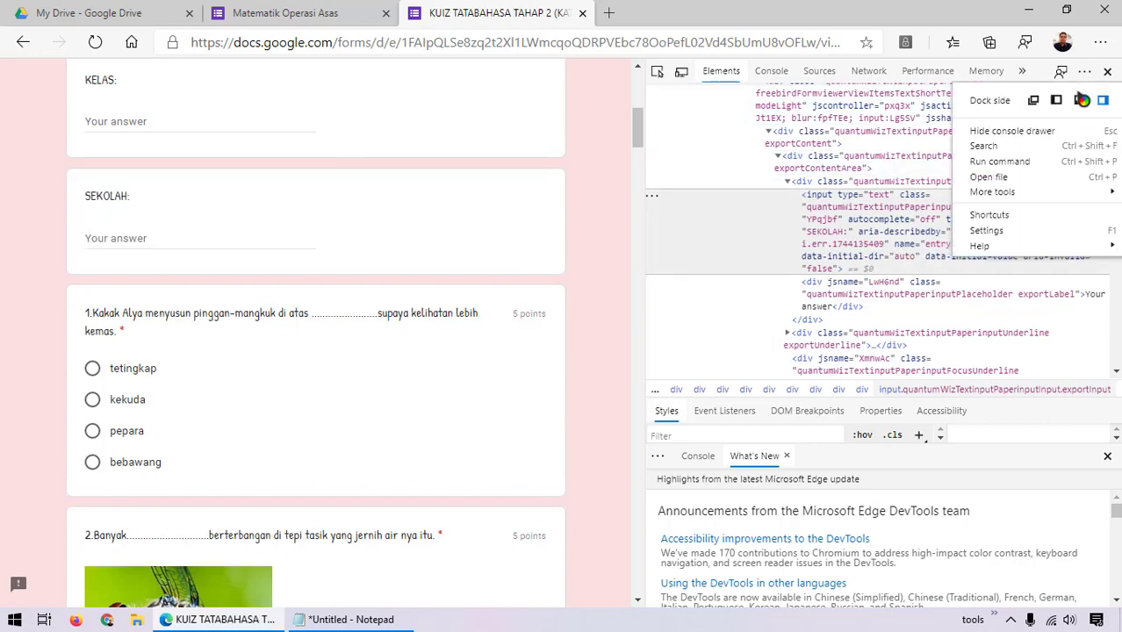
click(1080, 102)
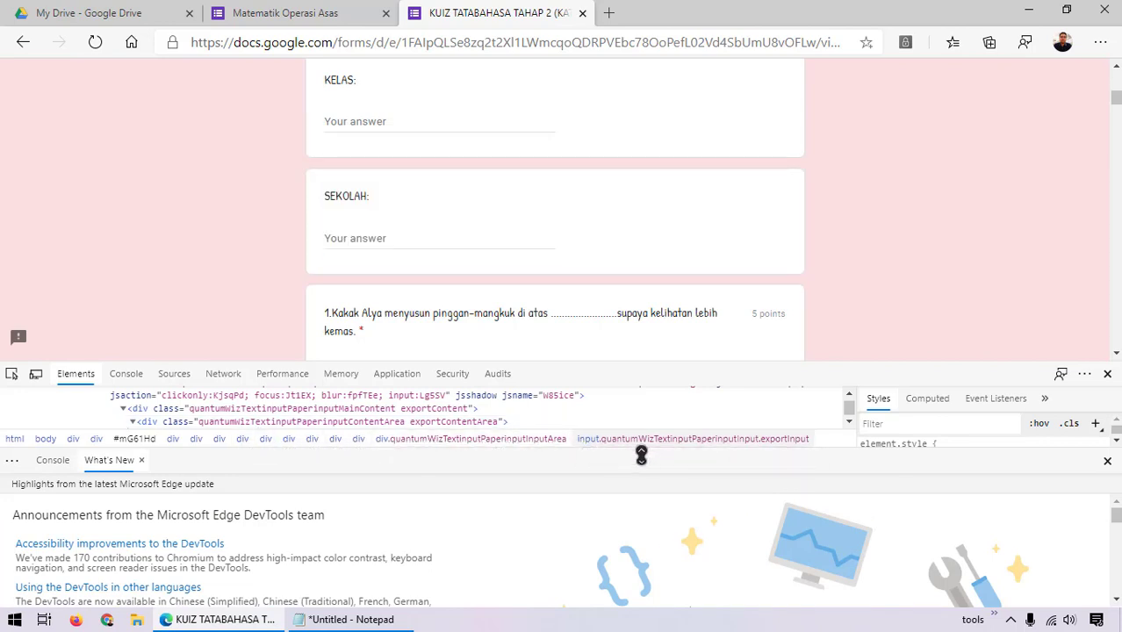
drag(643, 452, 639, 570)
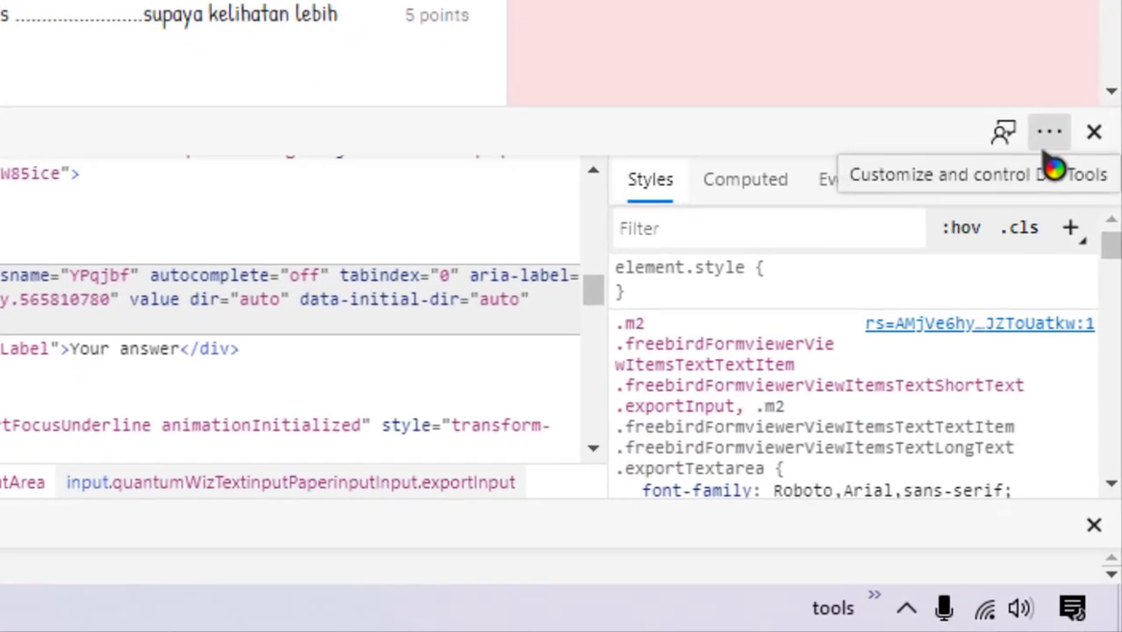
click(1084, 373)
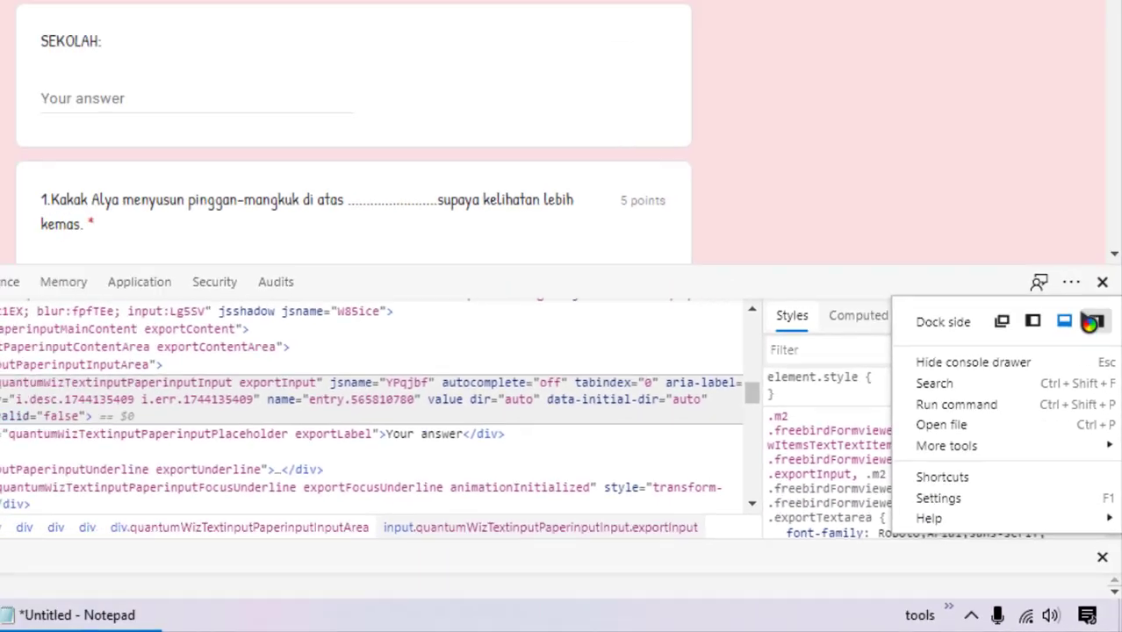
click(1085, 185)
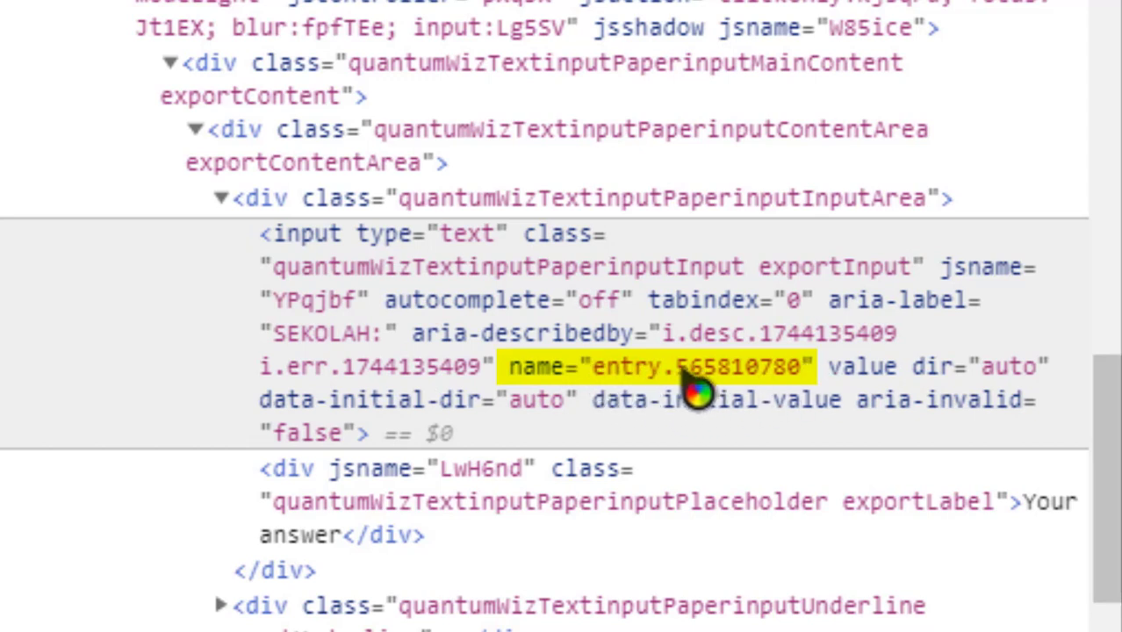
Copy the name value entry.565810780 from the SEKOLAH input element's code
double_click(685, 368)
key(ctrl+c)
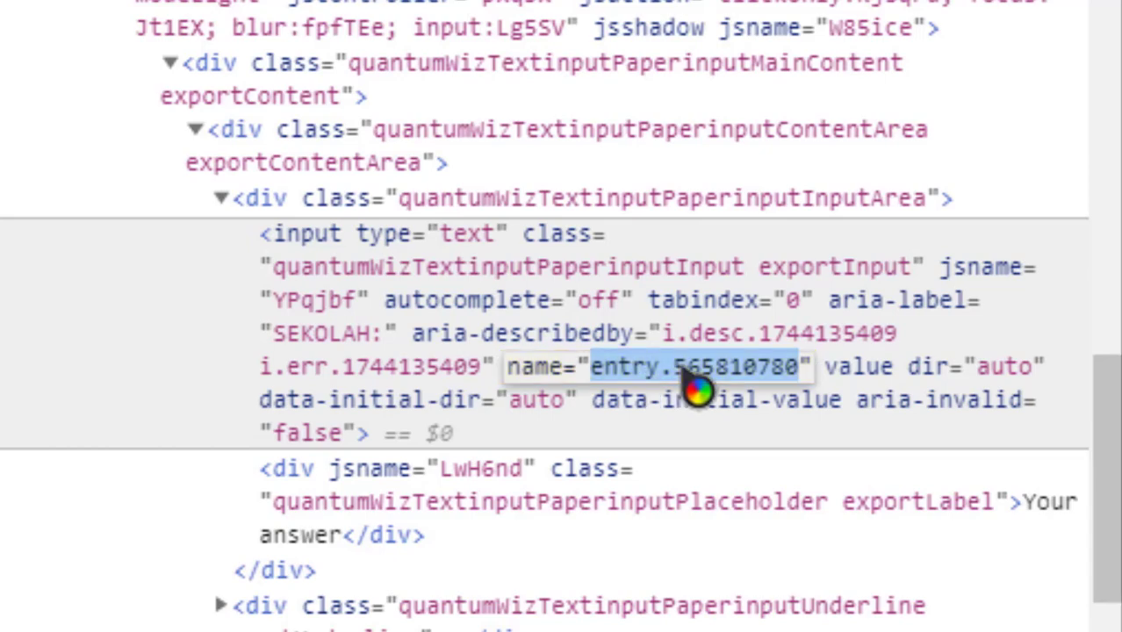
right_click(694, 389)
click(496, 572)
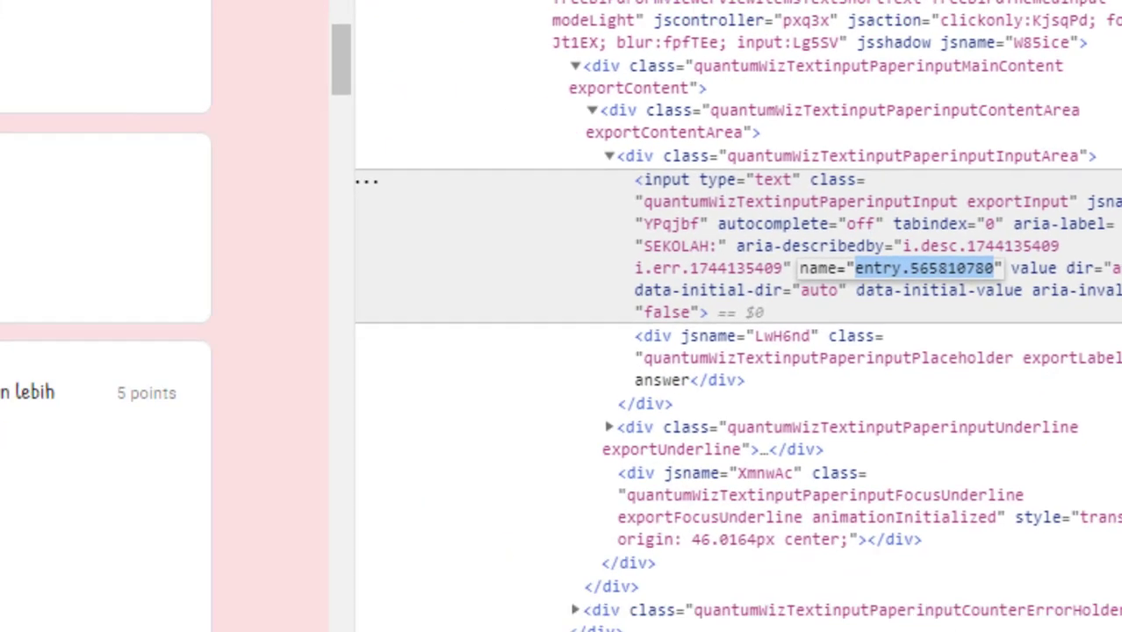
Switch to Notepad, append "?" and the copied entry.565810780 to the end of the form link, and widen the window
key(alt+Tab)
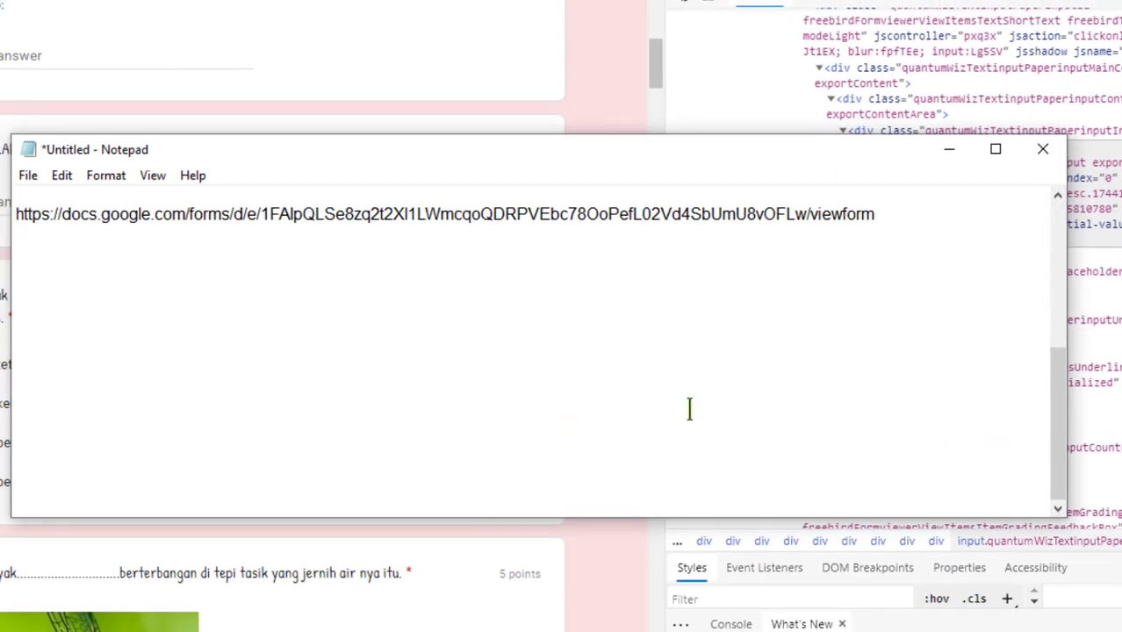
click(885, 217)
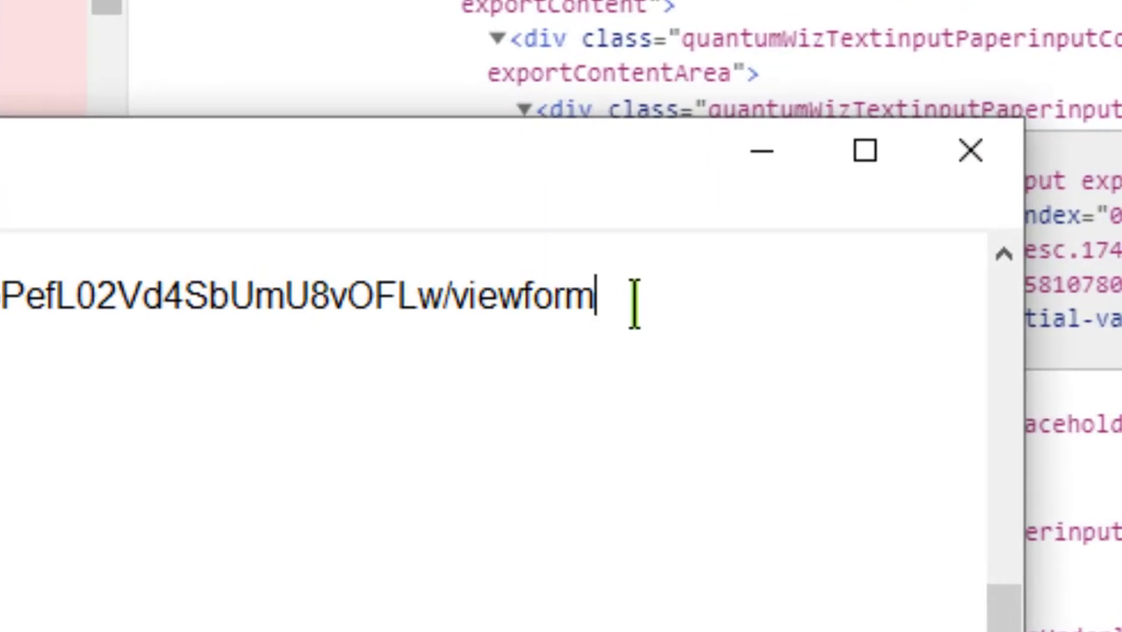
text(?)
right_click(630, 300)
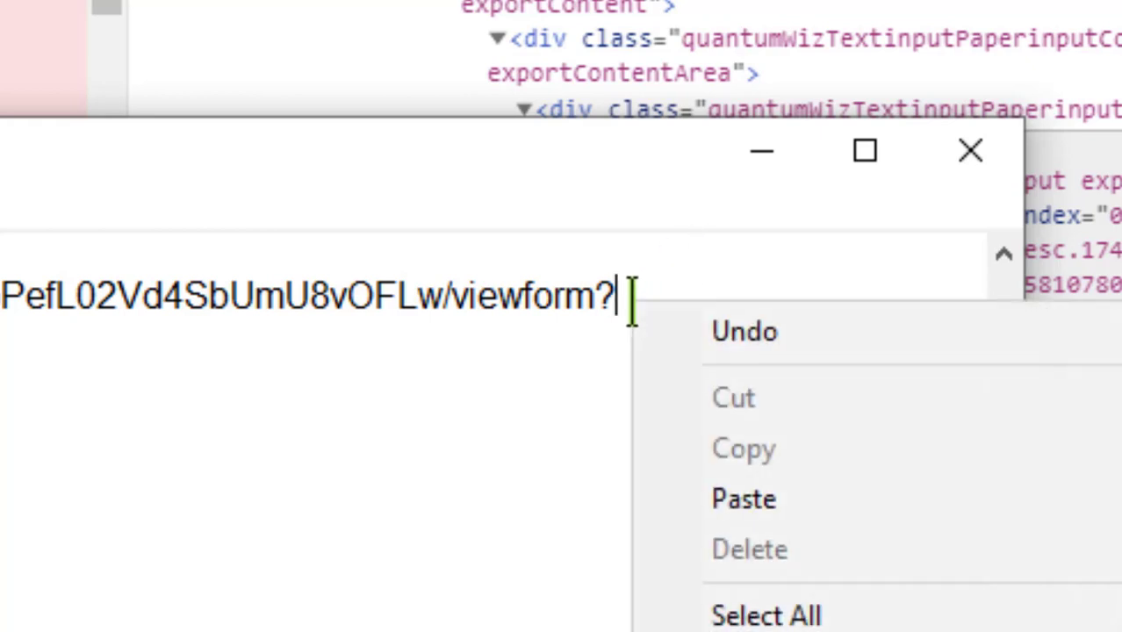
click(773, 507)
drag(1018, 338, 1121, 338)
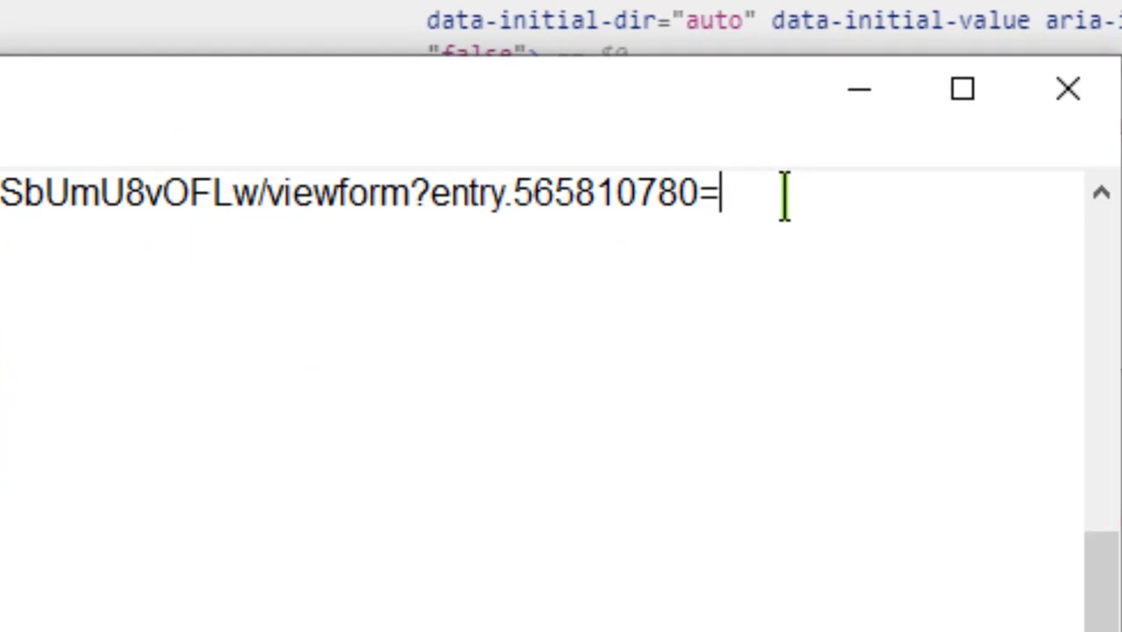
Assign the school value "SK+Baling" to the SEKOLAH entry in the link, using a plus sign instead of a space
text(K)
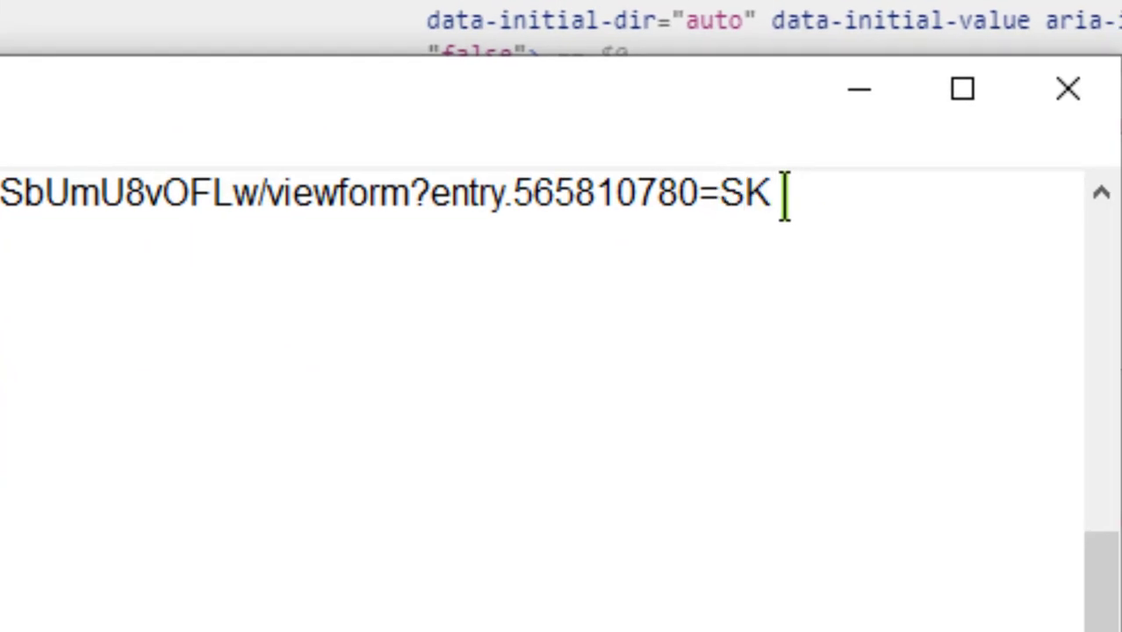
text( Baling)
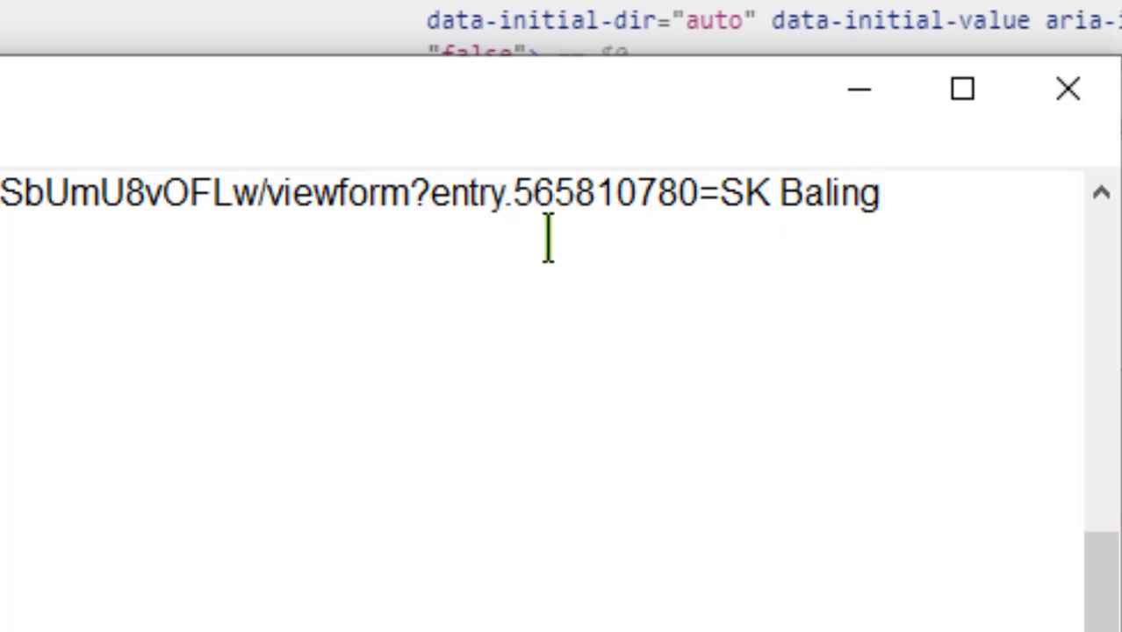
click(786, 195)
key(BackSpace)
text(+)
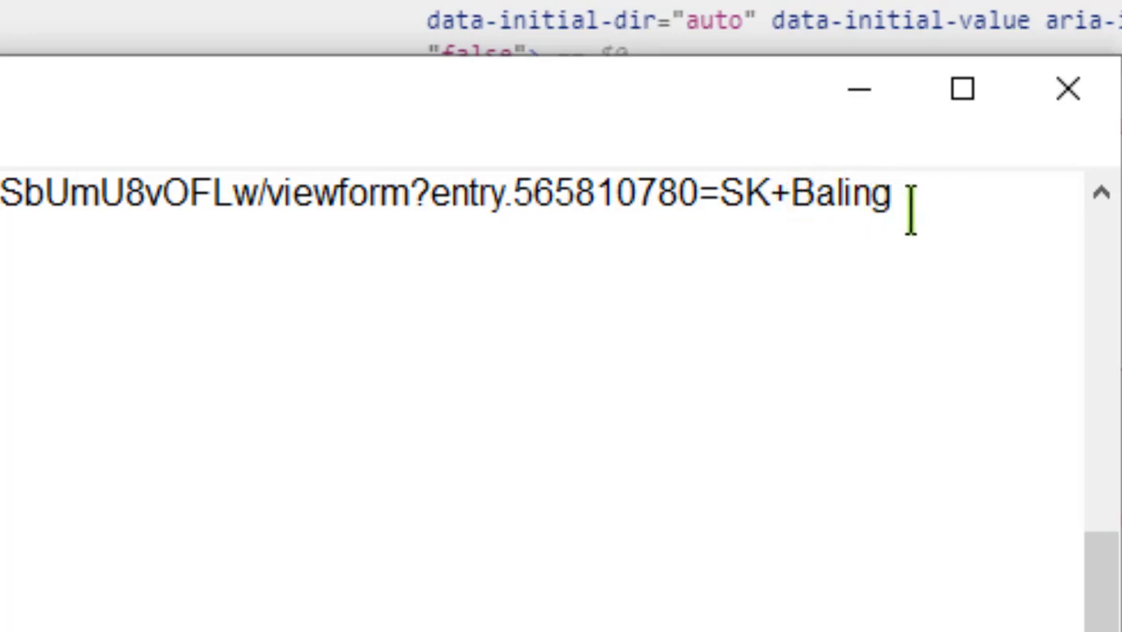
Copy the whole link and open it in a new browser tab, check the SEKOLAH field, and close that tab
drag(1025, 264, 33, 264)
key(ctrl+c)
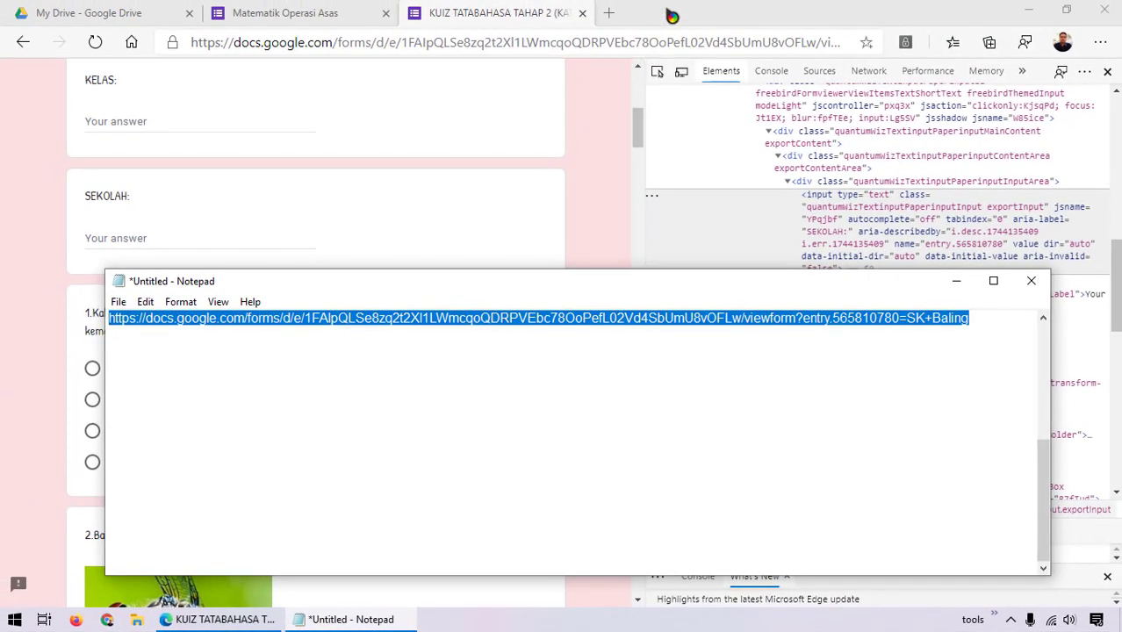
click(672, 12)
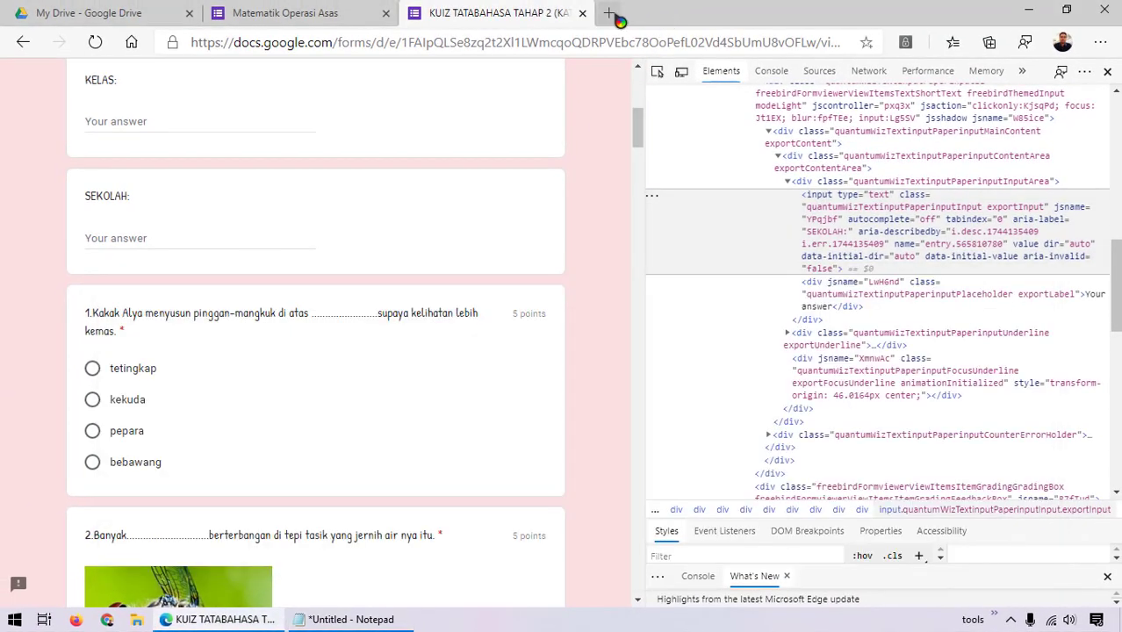
click(619, 14)
key(ctrl+v)
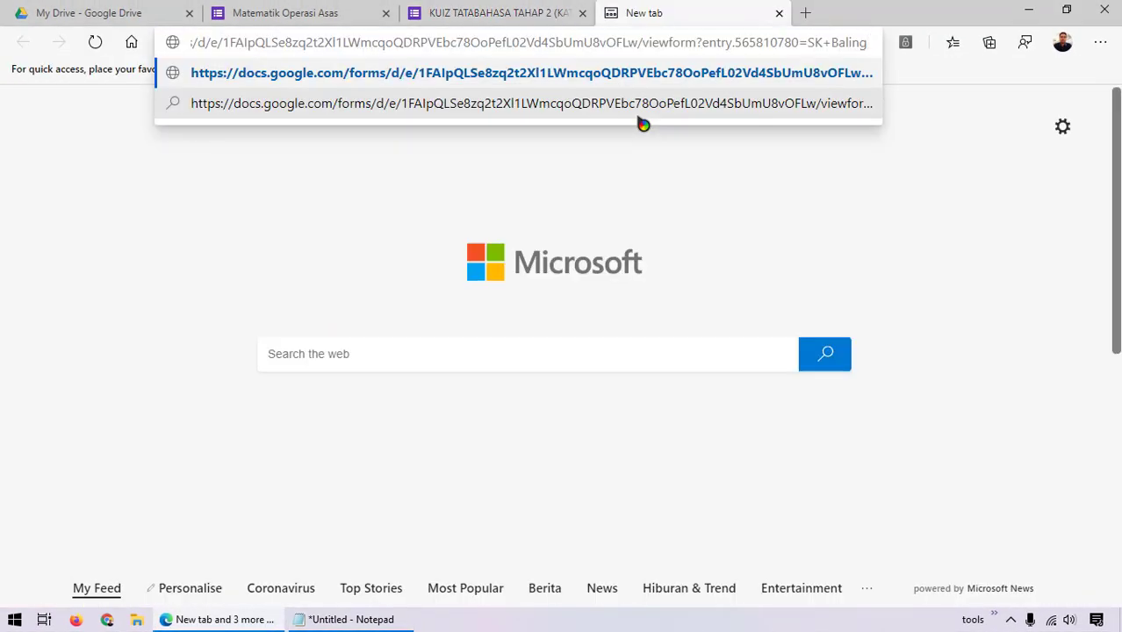
key(Return)
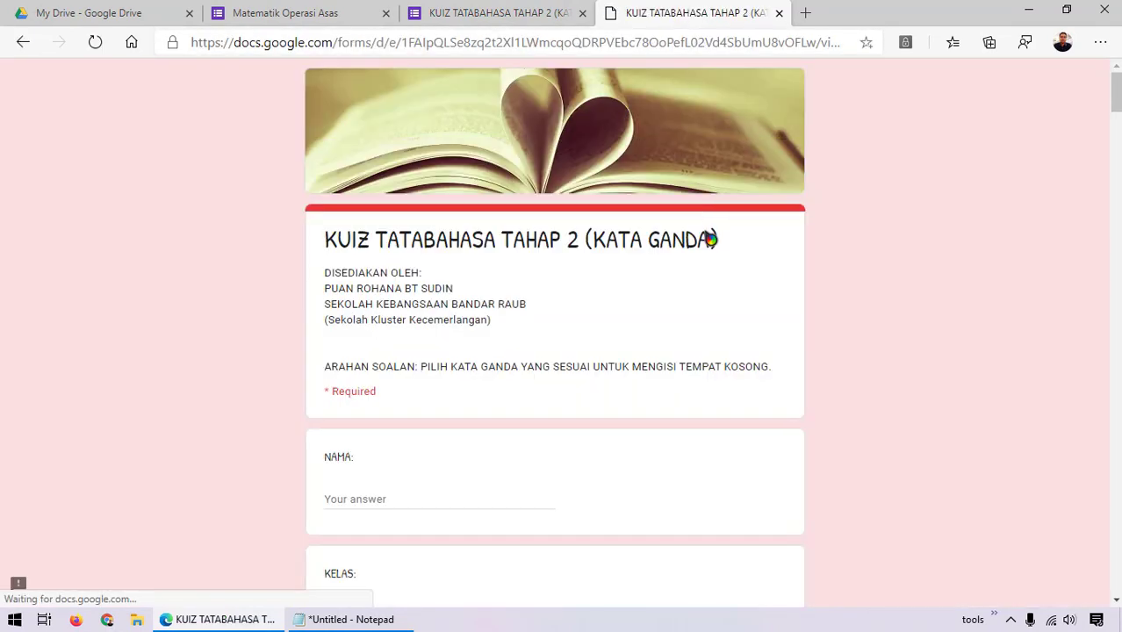
scroll(702, 239, down, 5)
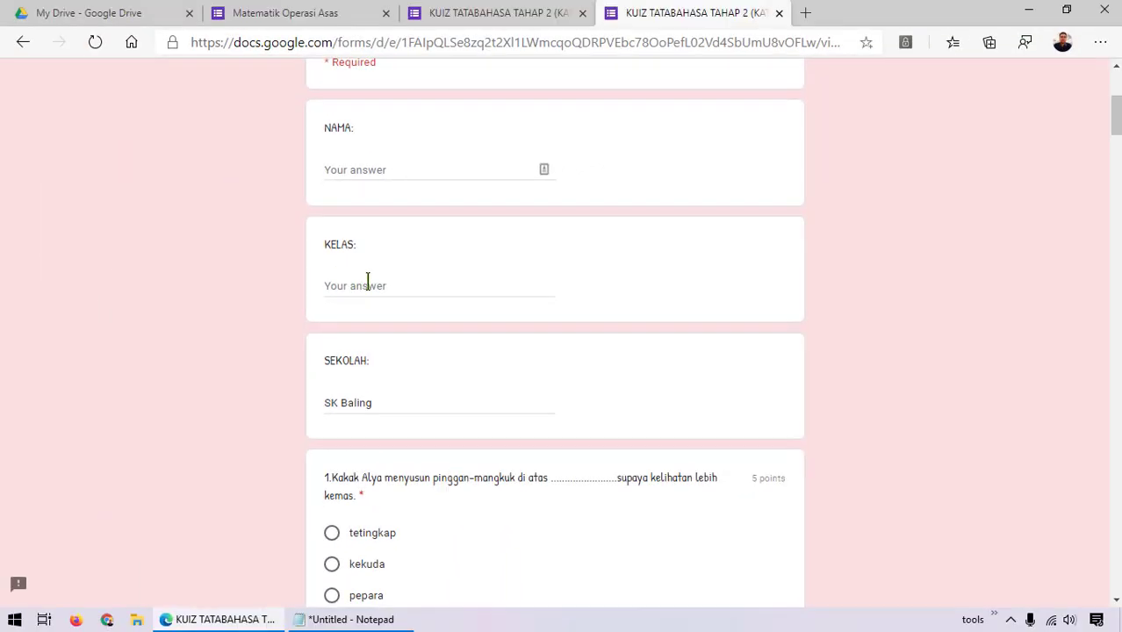
click(778, 14)
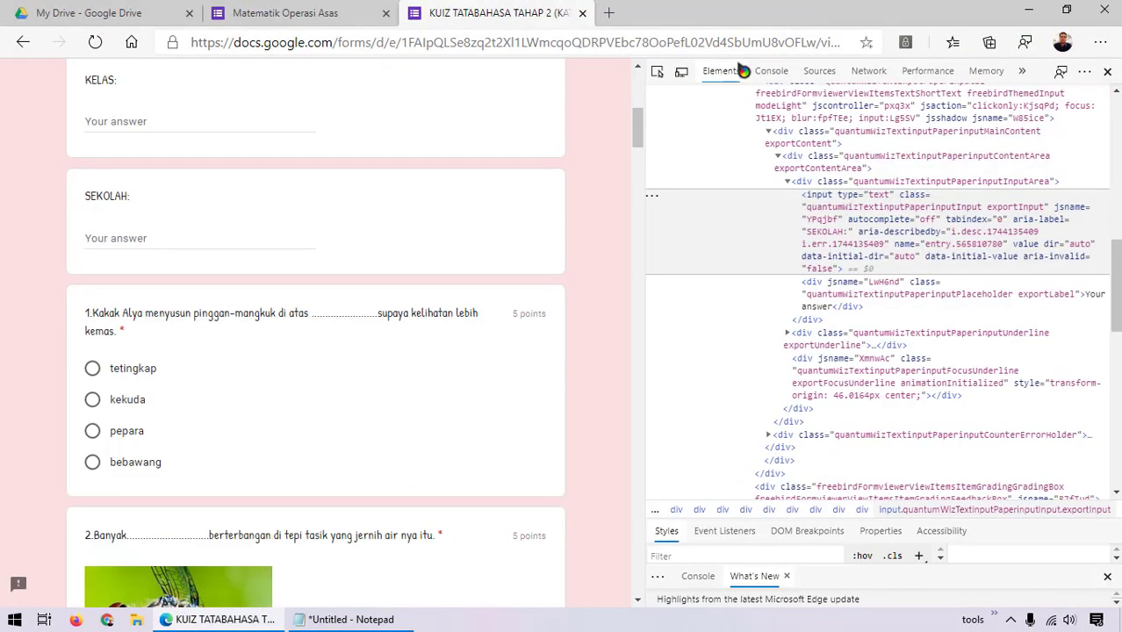
Inspect the page code of the KELAS answer field and select its name value entry.819842073 for copying
scroll(325, 260, up, 2)
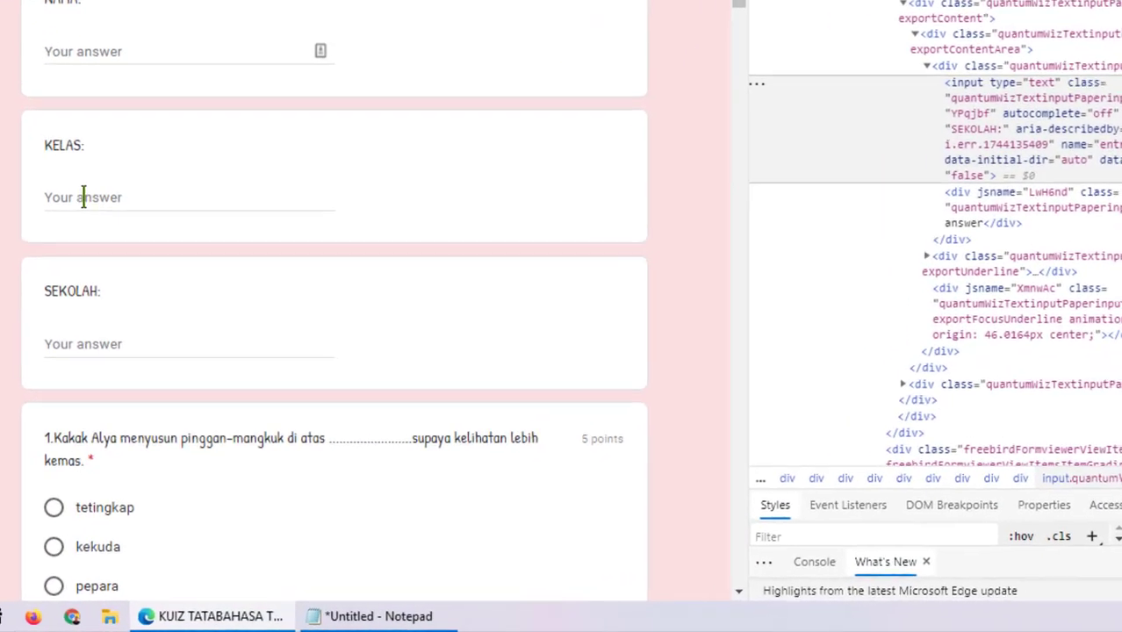
right_click(111, 285)
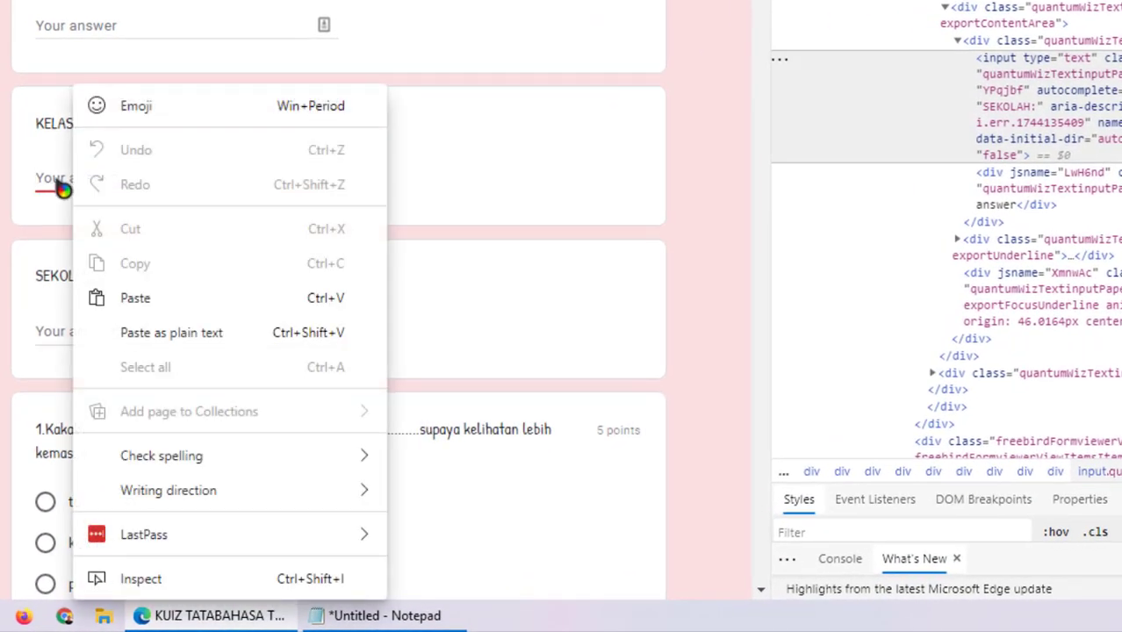
click(52, 183)
right_click(49, 180)
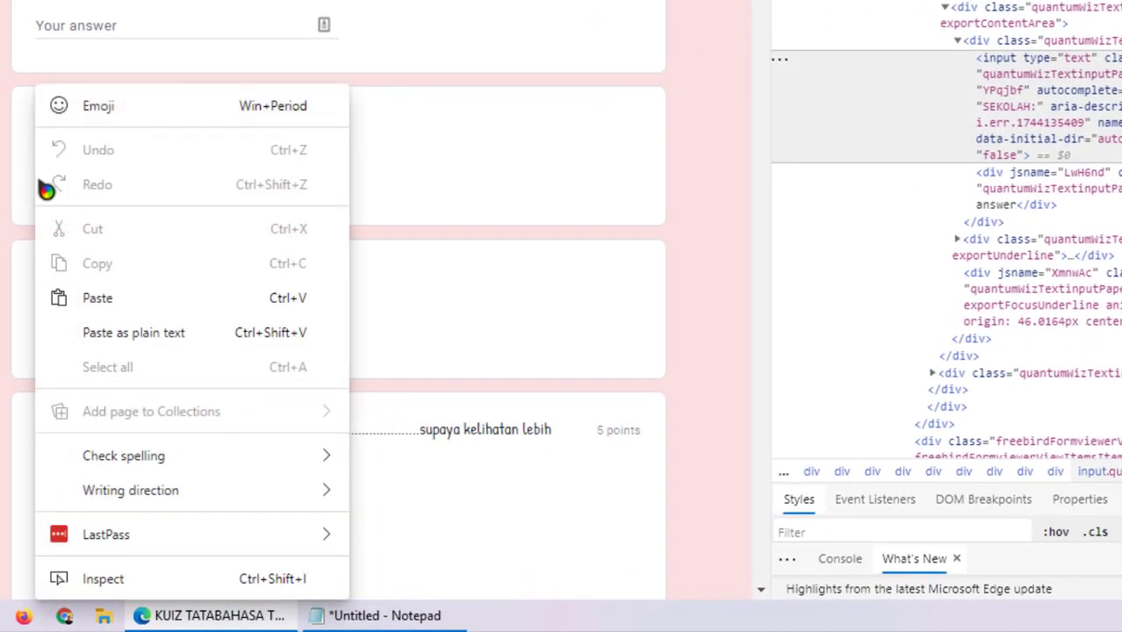
click(108, 588)
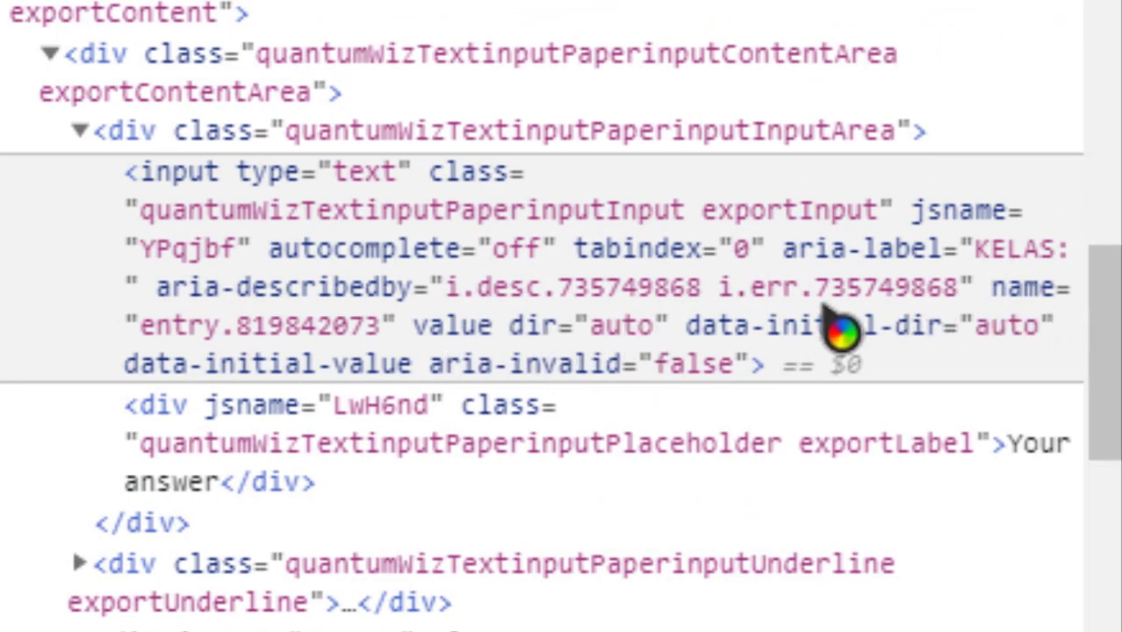
double_click(222, 332)
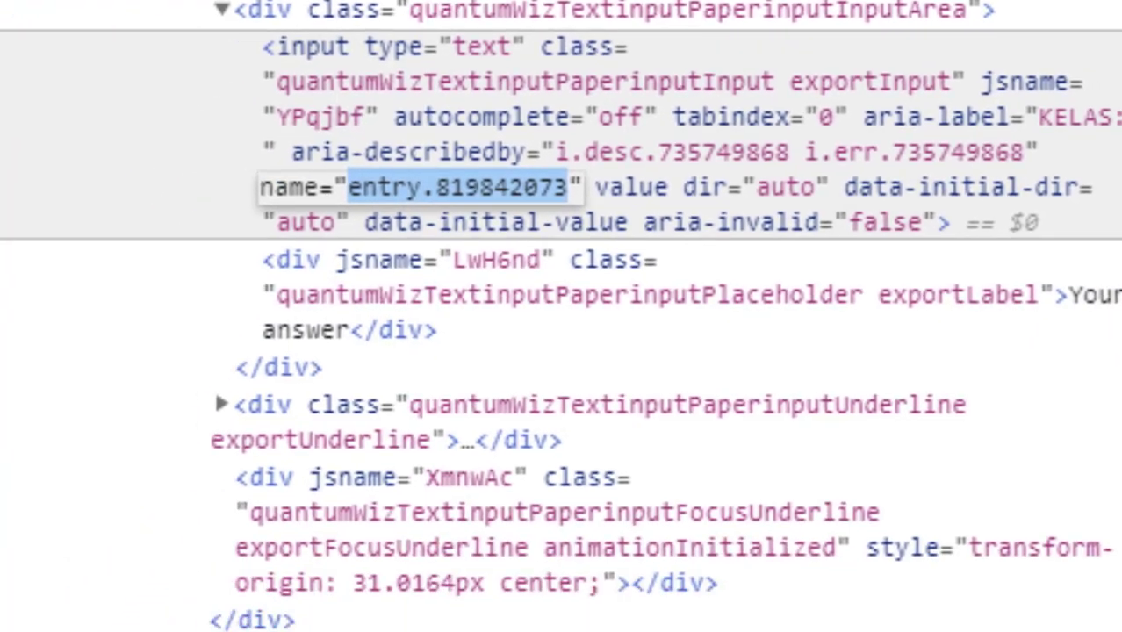
Switch back to Notepad, highlight the question mark before the first entry code, and append "&" to the end of the link
key(alt+Tab)
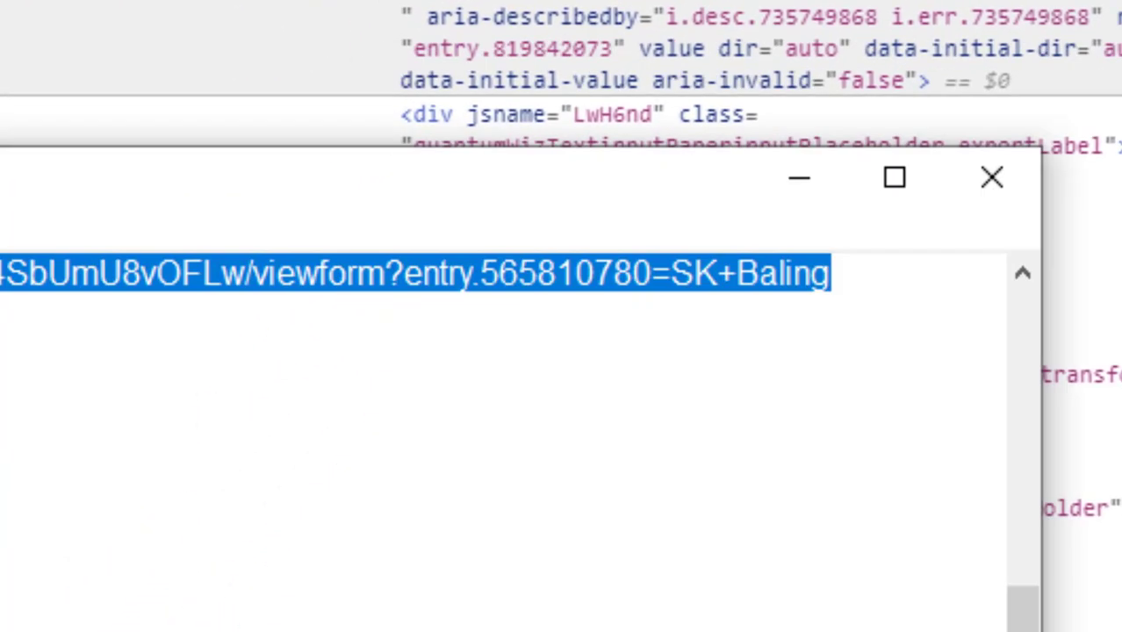
click(875, 272)
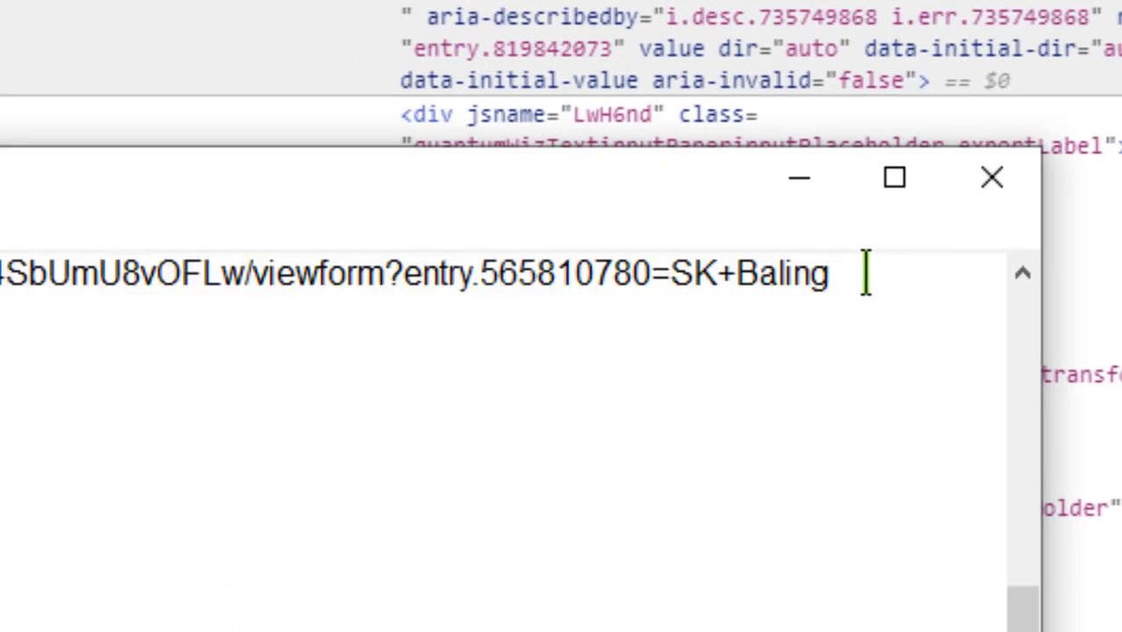
drag(387, 263, 404, 264)
click(861, 268)
text(&)
Rework the end of the link in Notepad so it reads "SK+Baling&entry.819842073"
key(BackSpace)
key(BackSpace)
key(BackSpace)
key(BackSpace)
key(BackSpace)
key(BackSpace)
key(BackSpace)
key(BackSpace)
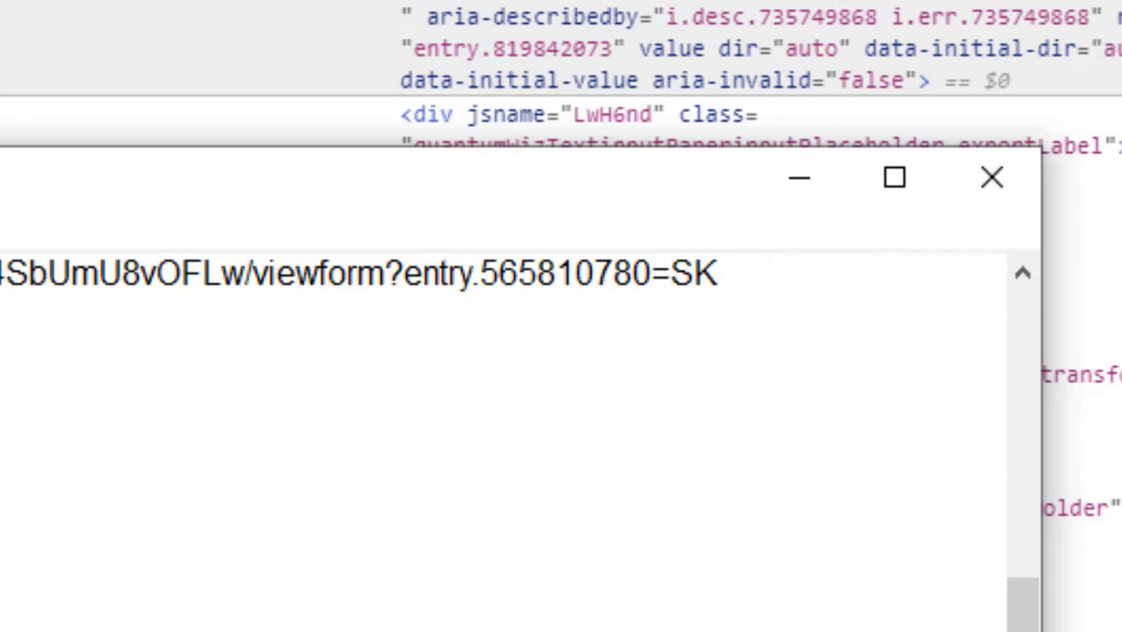
key(ctrl+a)
key(Delete)
key(ctrl+v)
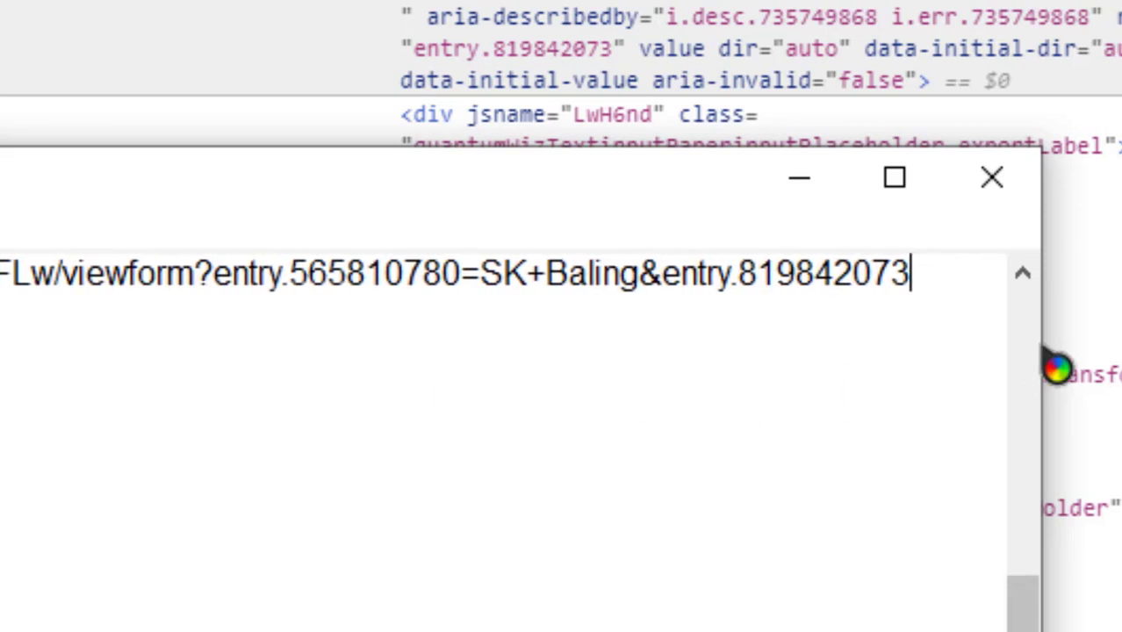
Widen the Notepad window and add the KELAS value by appending "=2+Indah" after entry.819842073 at the end of the link
drag(1049, 365, 1120, 343)
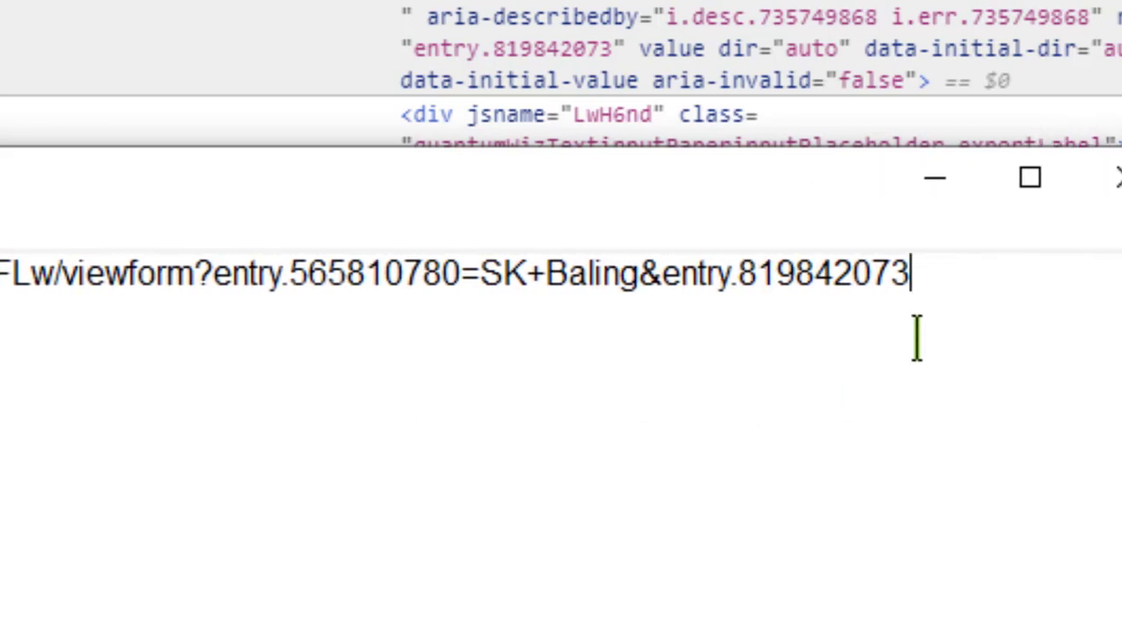
drag(641, 272, 663, 272)
click(953, 281)
text(=)
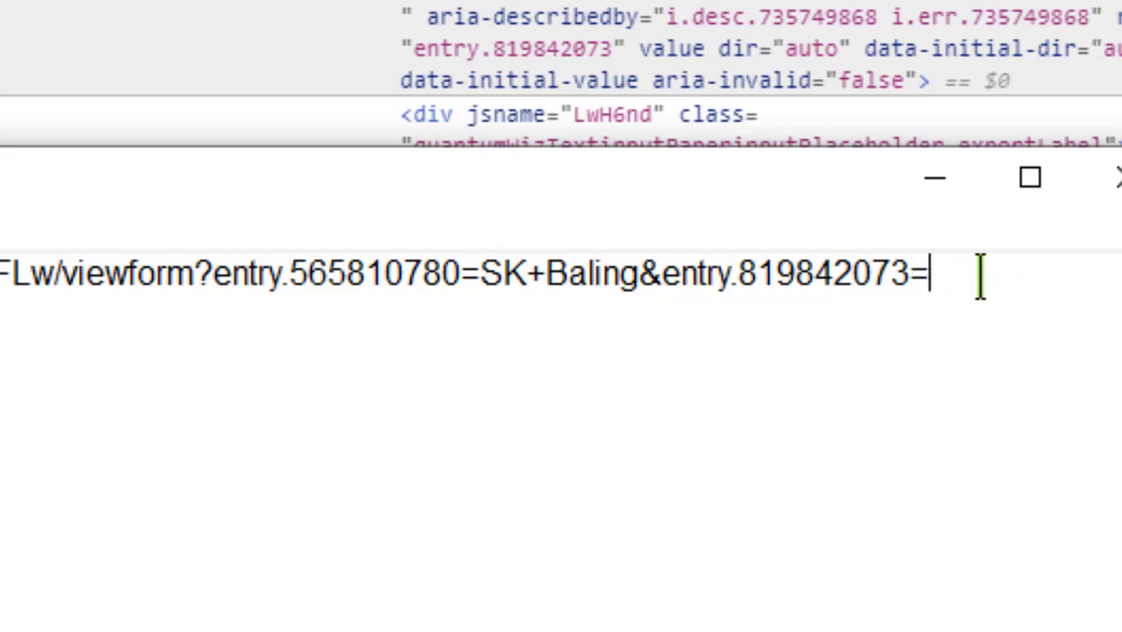
text(2+Indah)
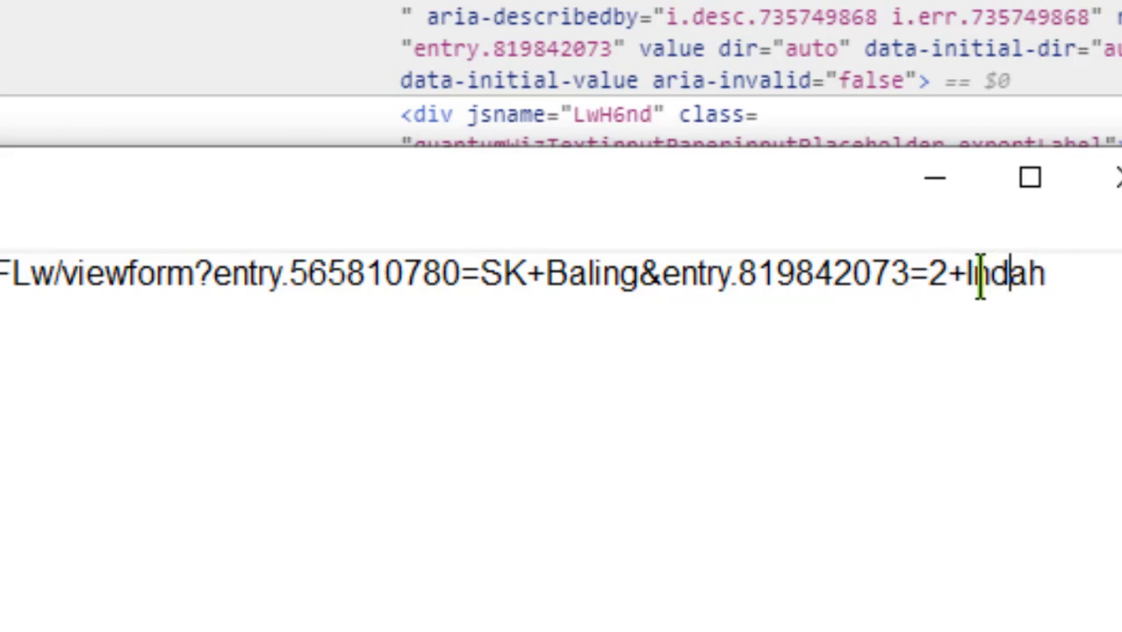
key(Left)
key(Left)
key(Left)
key(Left)
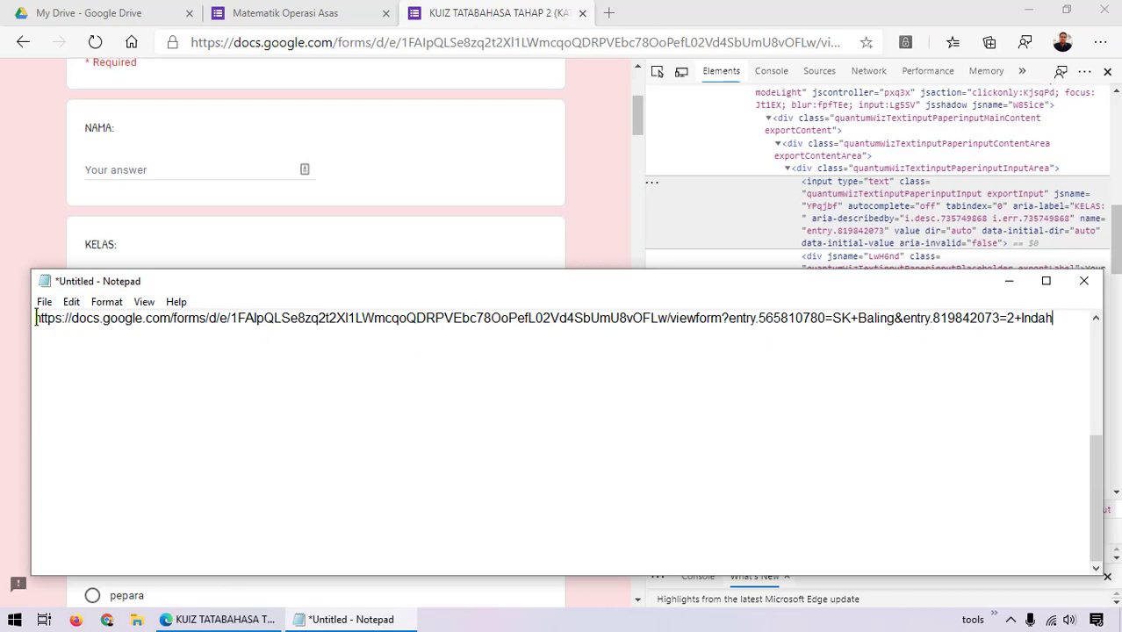
Copy the whole link from Notepad, open it in a new browser tab, and check the KELAS and SEKOLAH fields
key(ctrl+a)
key(ctrl+c)
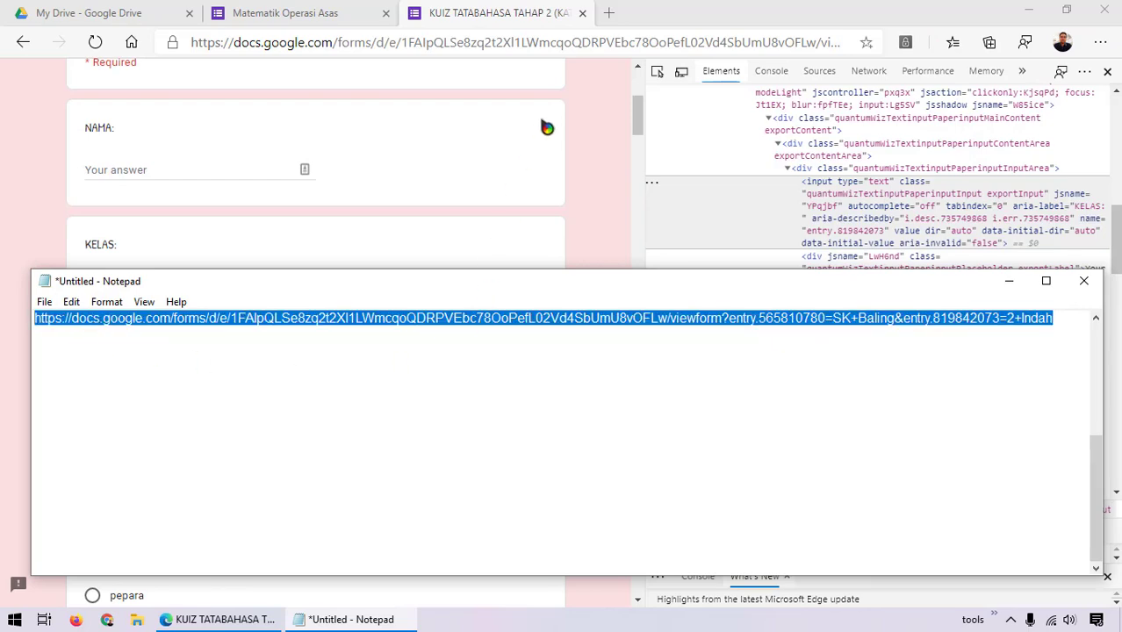
click(608, 12)
key(ctrl+v)
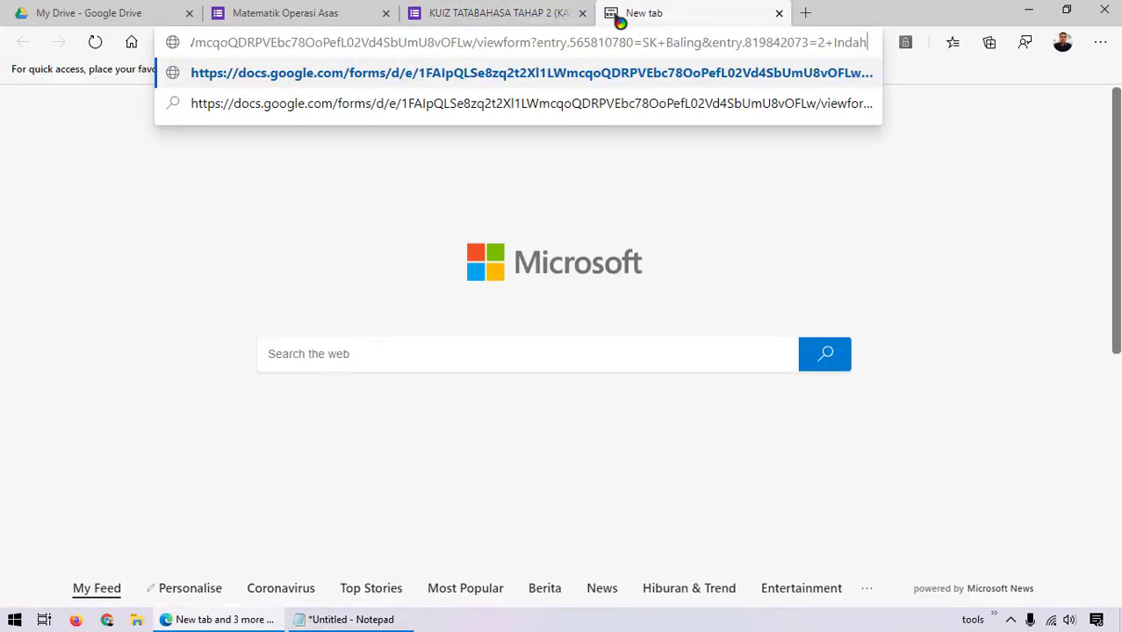
key(Return)
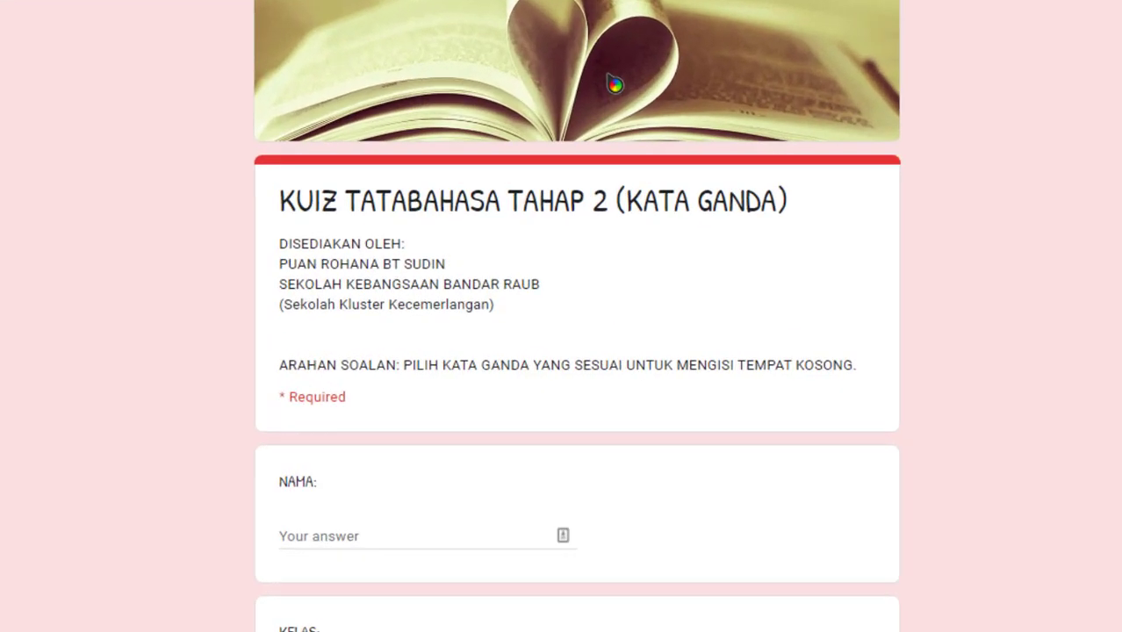
scroll(614, 84, down, 3)
scroll(496, 260, down, 2)
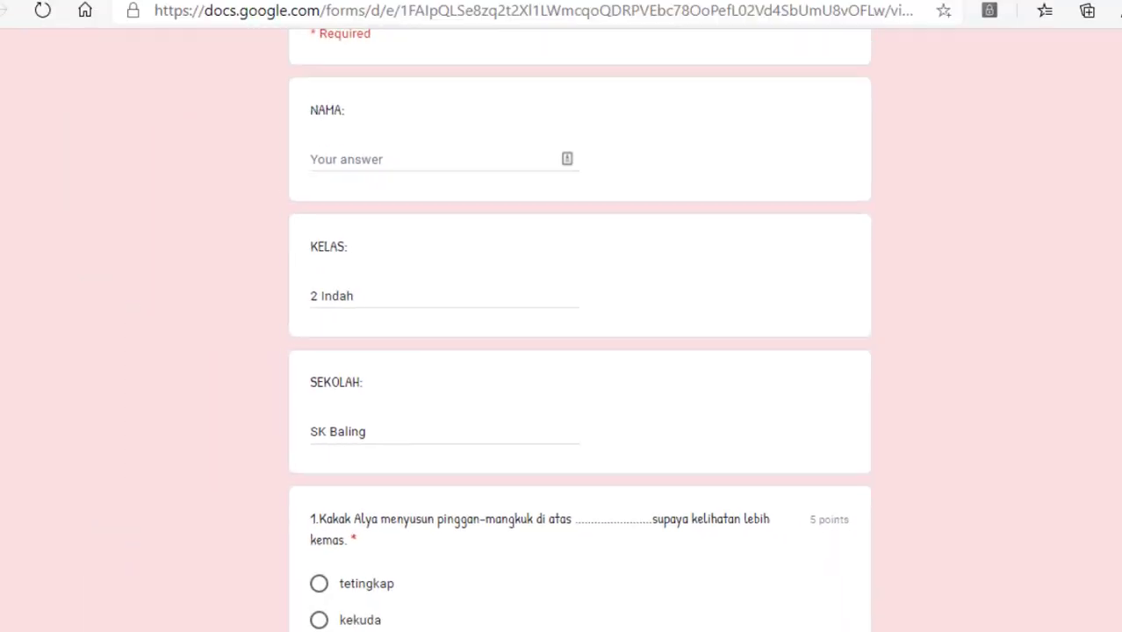
Switch back to Notepad, replace "Indah" with "Cantik" in the link's KELAS value, and select the whole link
key(alt+Tab)
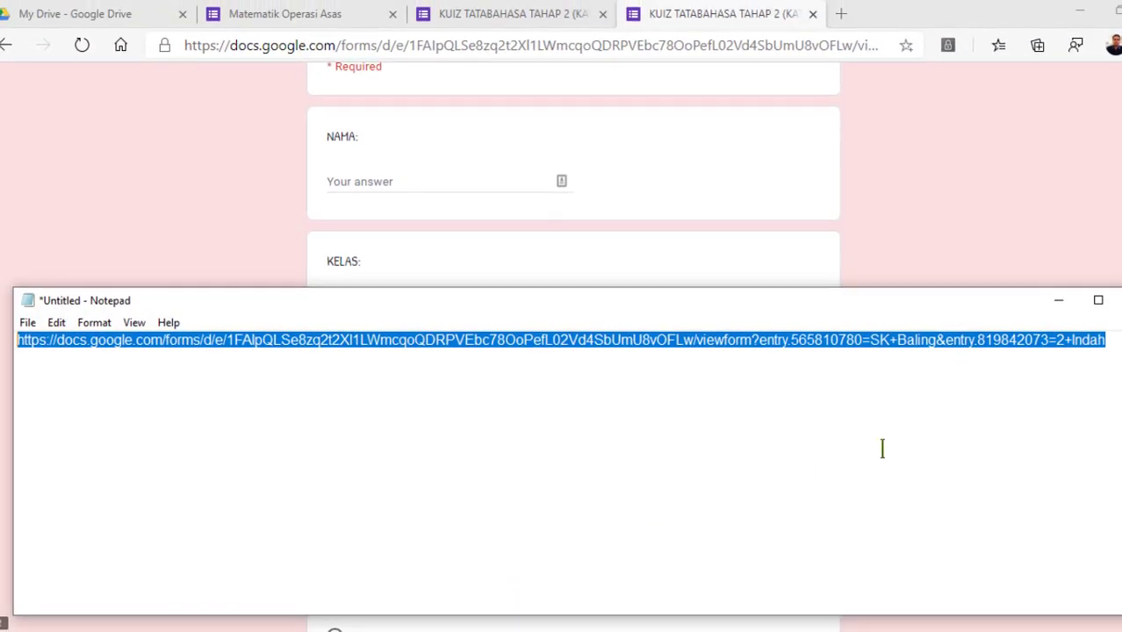
click(969, 401)
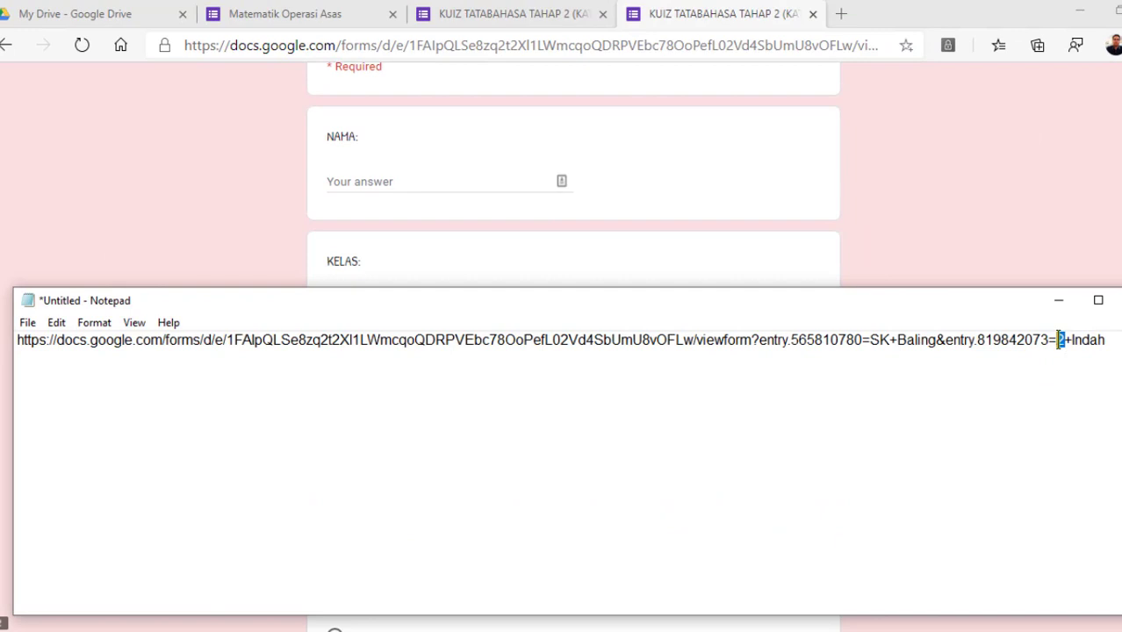
drag(1072, 339, 1108, 346)
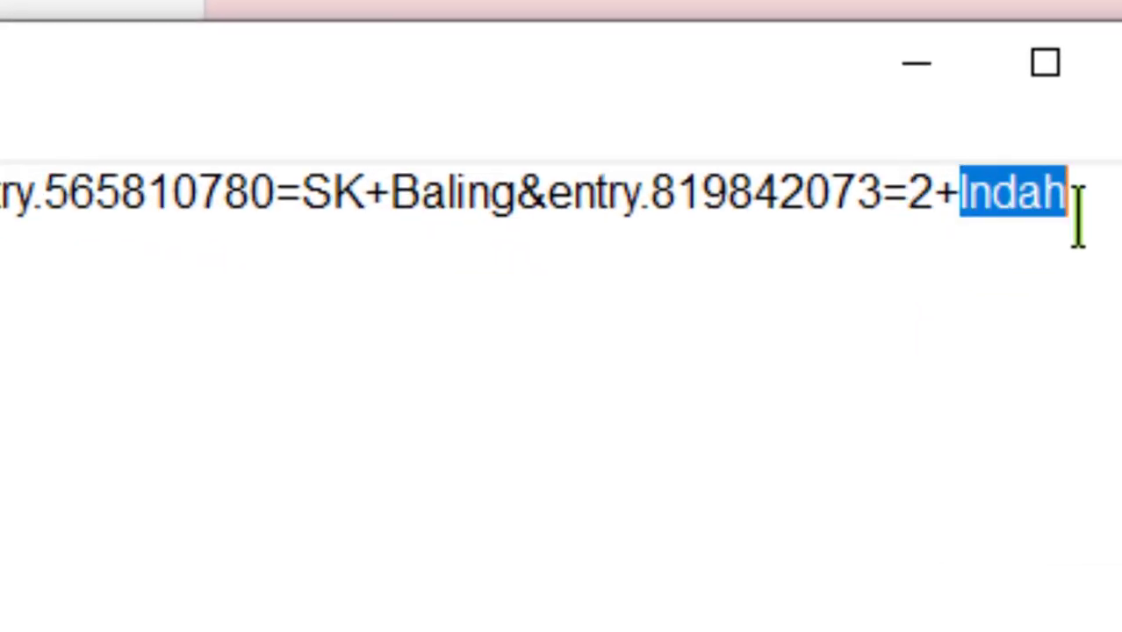
text(Cantik)
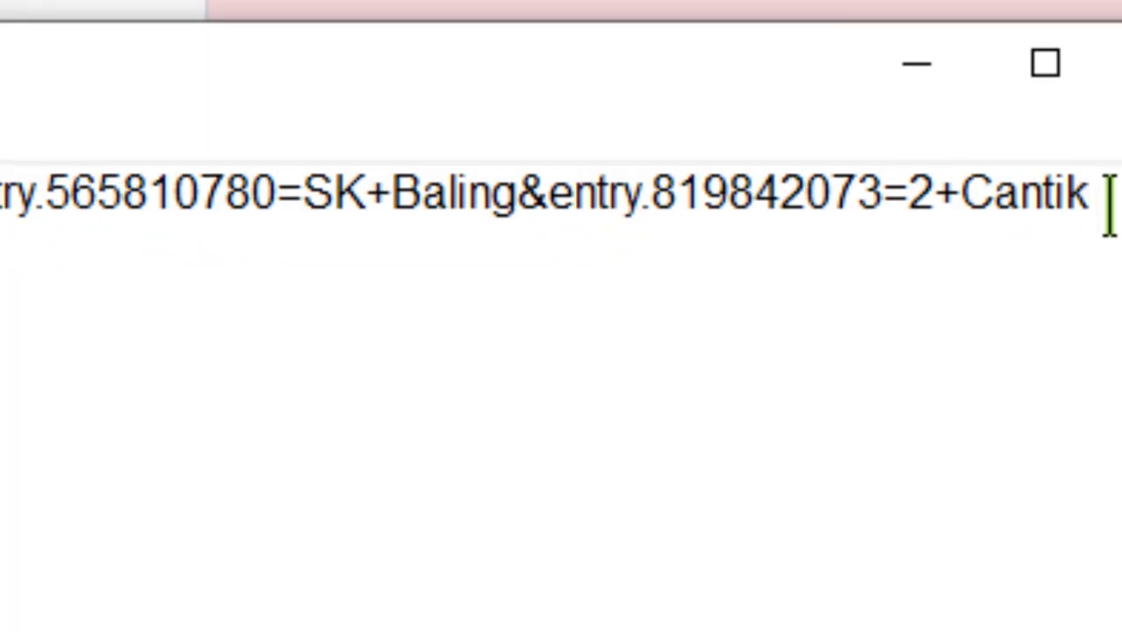
drag(1109, 205, 895, 195)
click(333, 353)
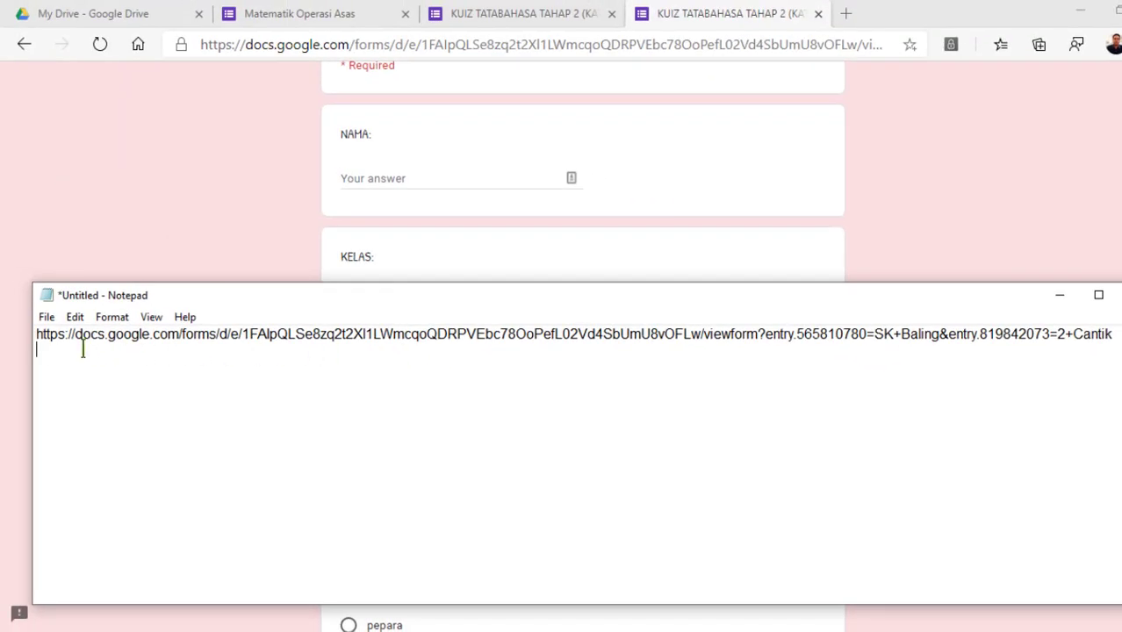
drag(83, 350, 35, 341)
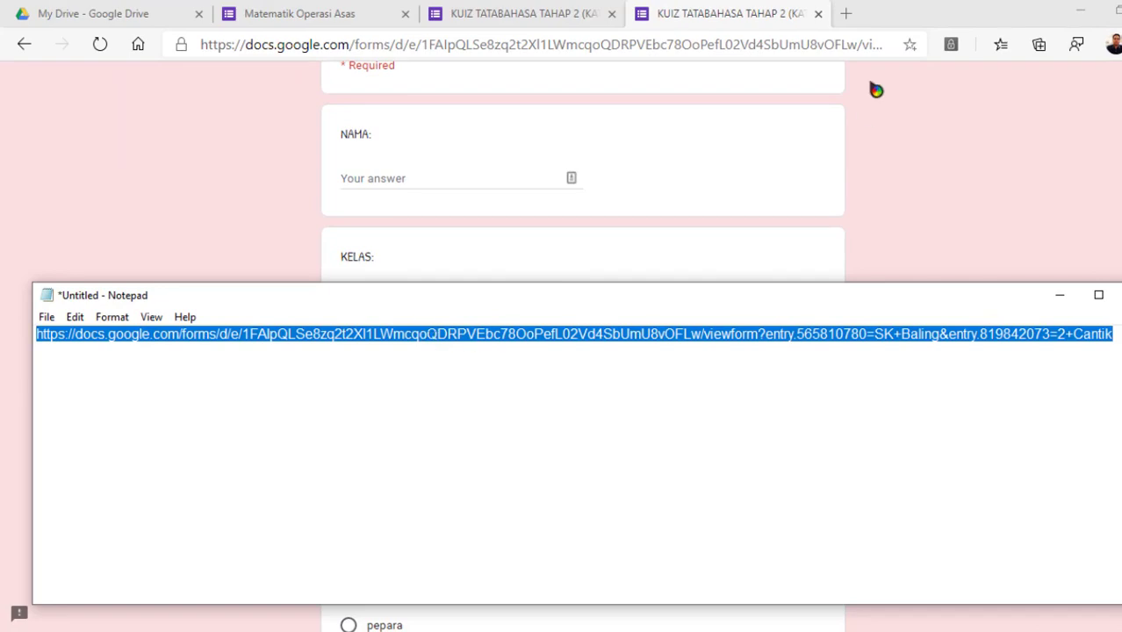
View the link shortening sites gg.gg and tinyurl.com in new browser tabs, and close those tabs
click(847, 15)
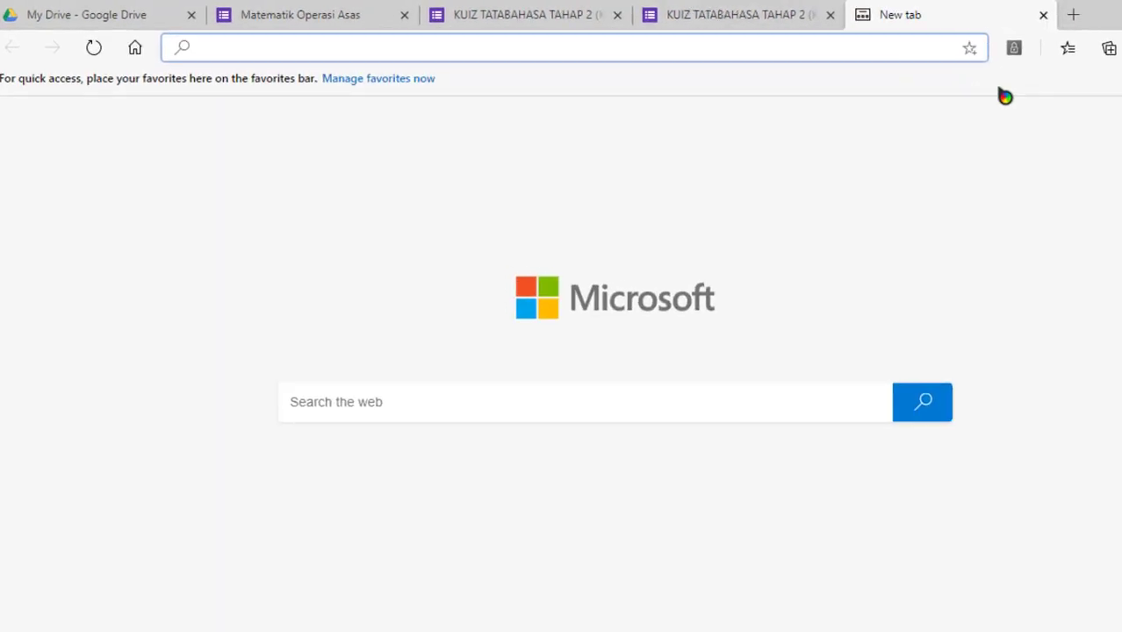
text(gg.gg)
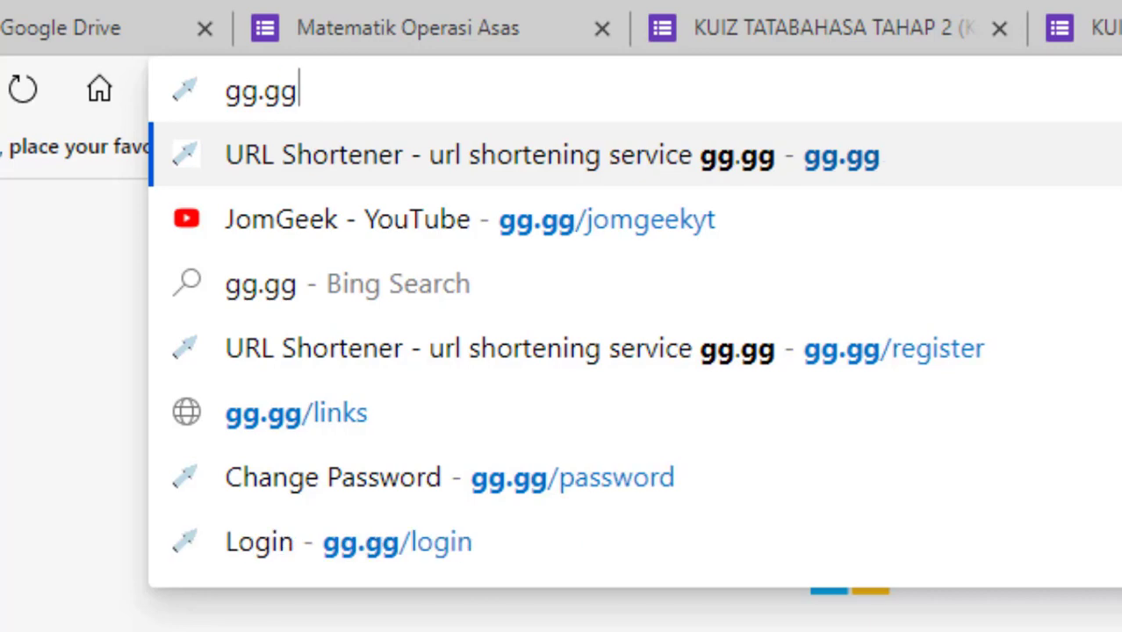
key(Return)
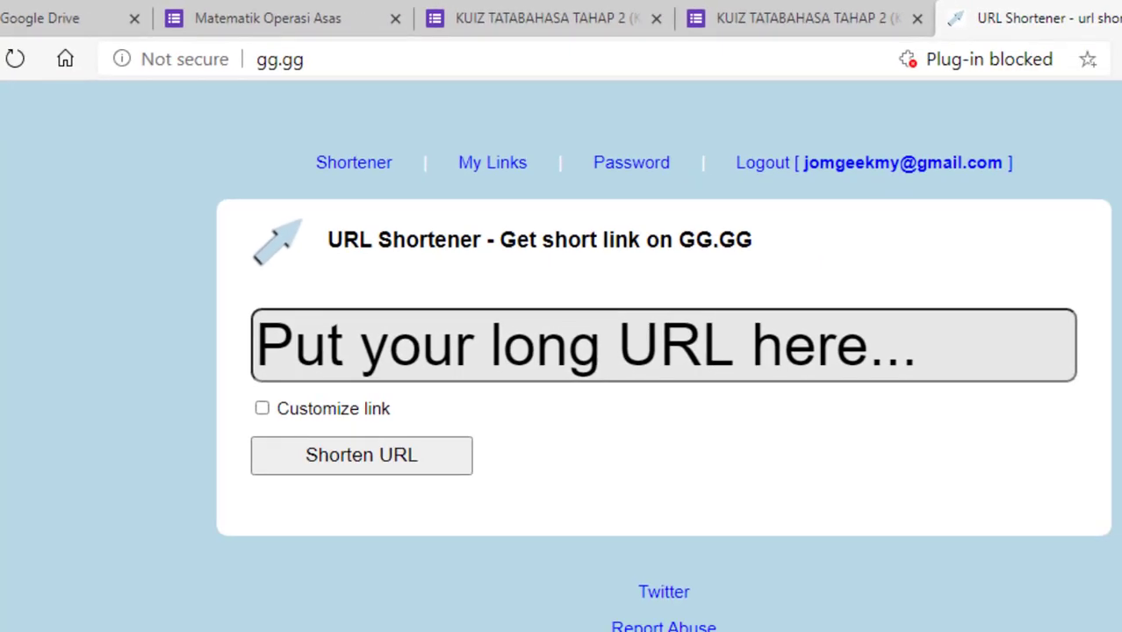
key(ctrl+t)
text(tinyurl.com)
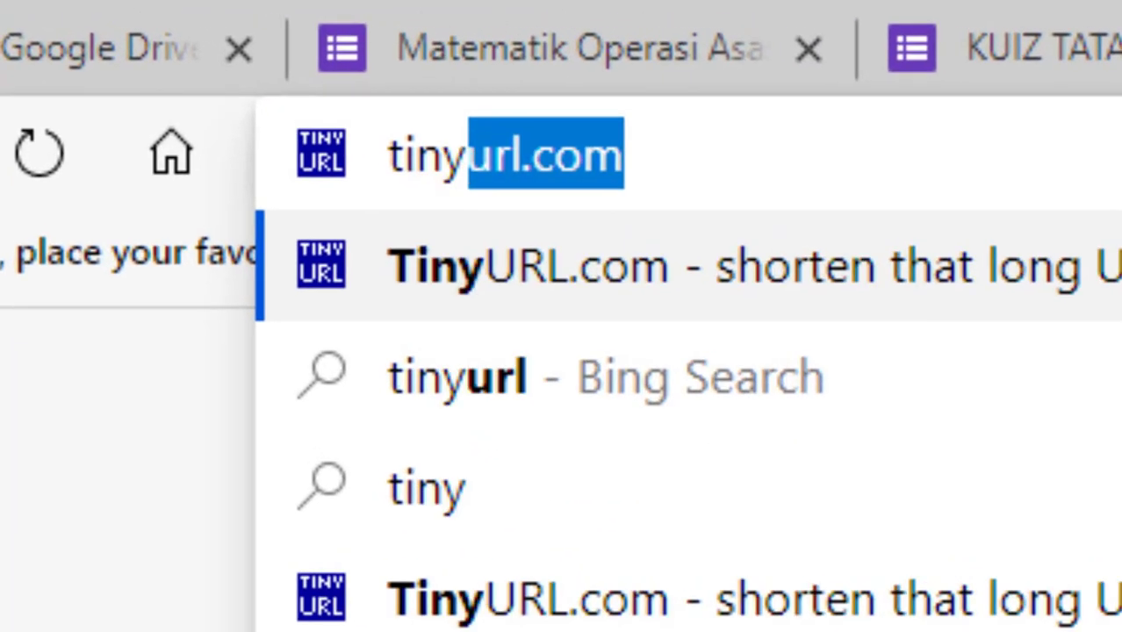
key(Return)
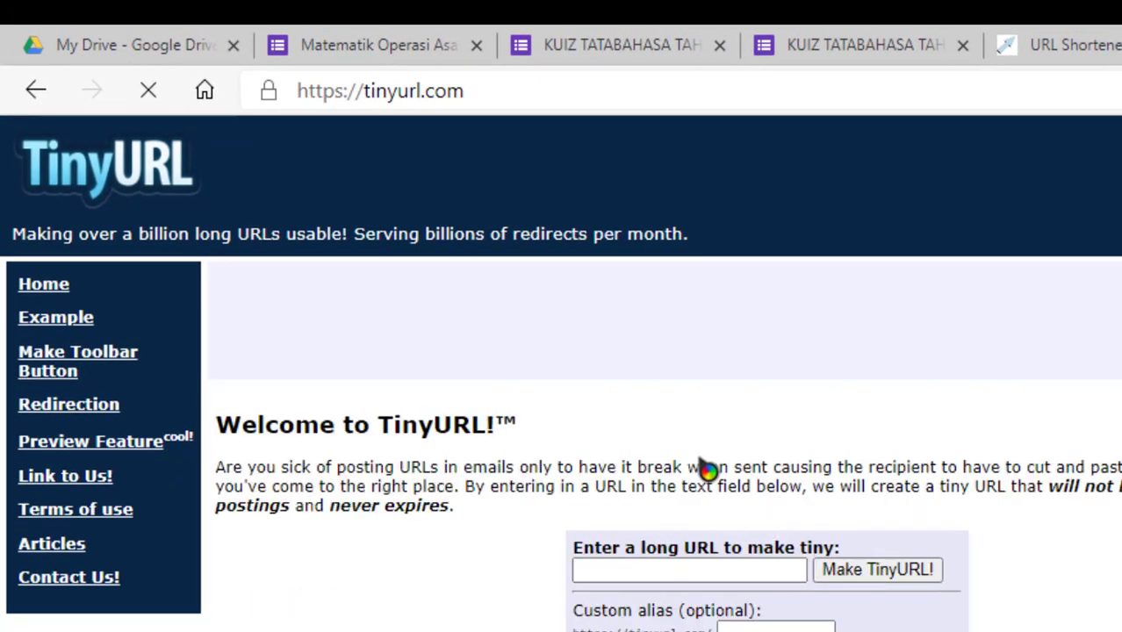
click(1080, 55)
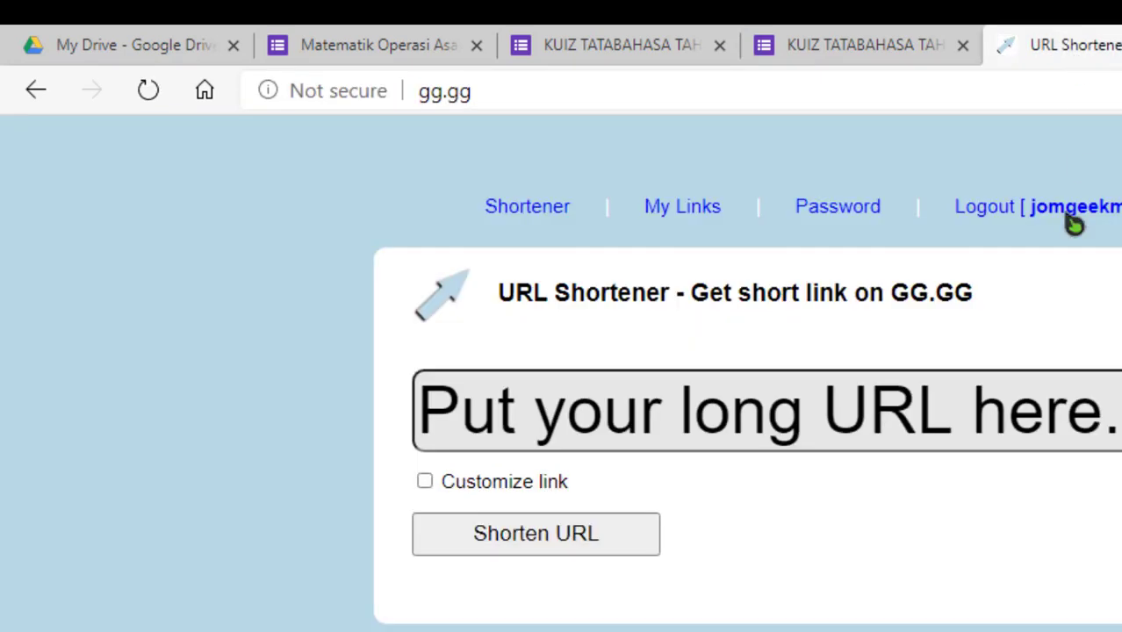
key(ctrl+w)
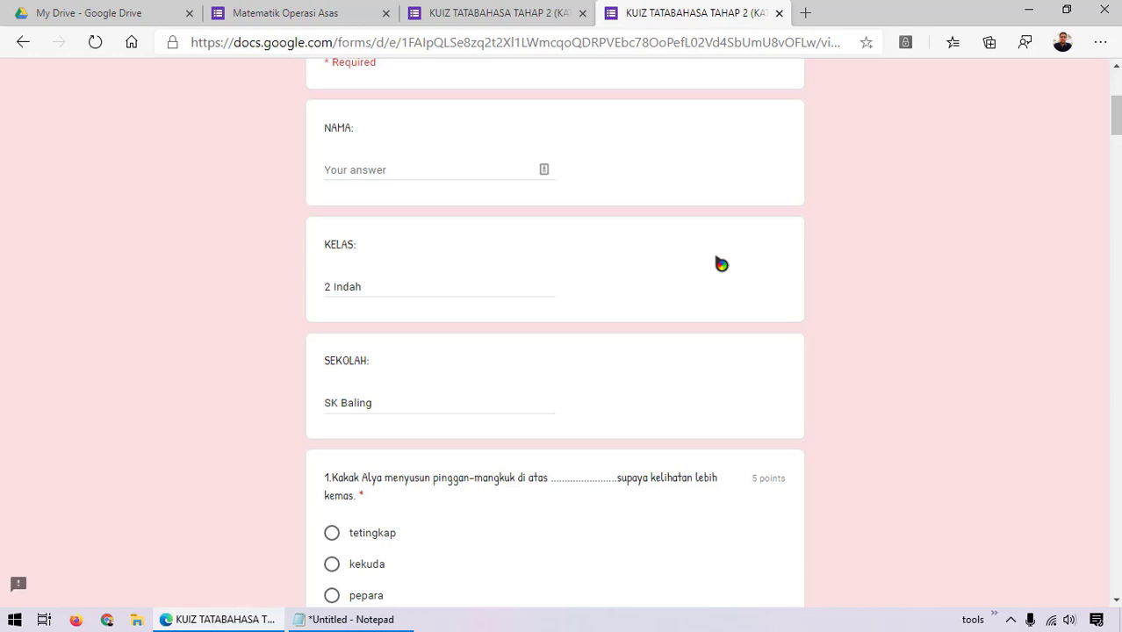
Look over the pre-filled quiz form, from its title and author credit through the NAMA, KELAS and SEKOLAH fields to the first questions
scroll(765, 249, up, 2)
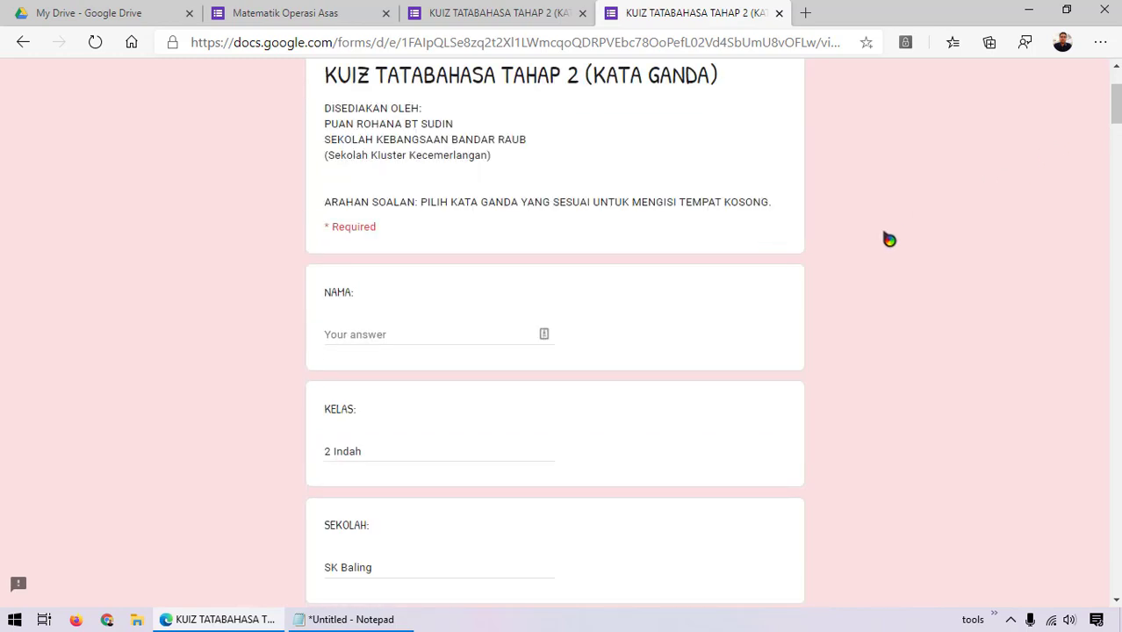
scroll(771, 247, down, 1)
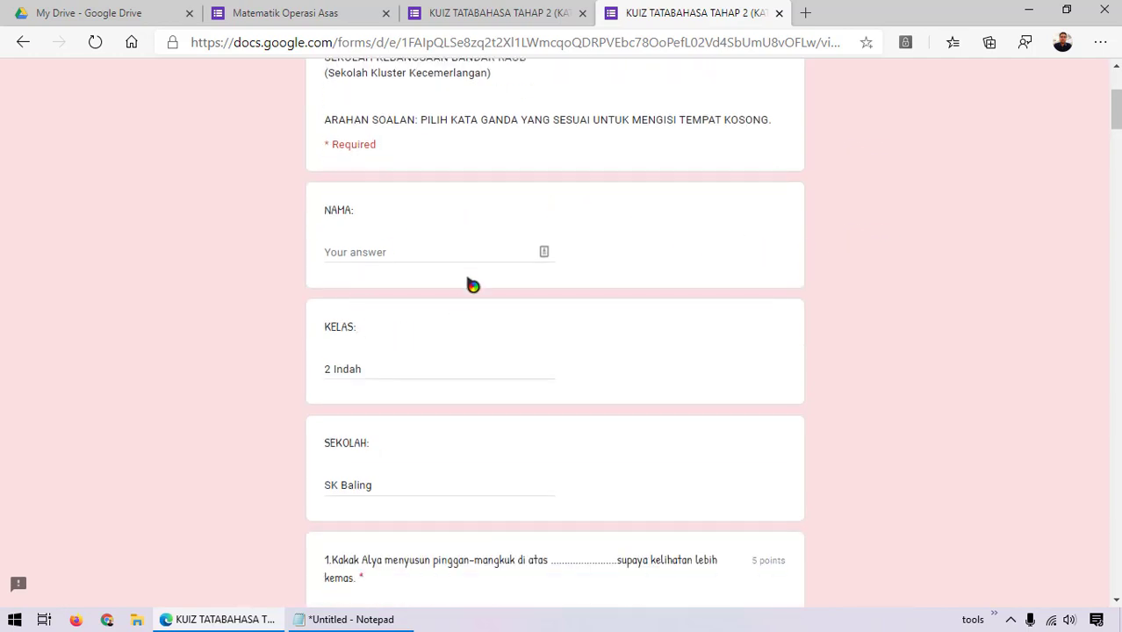
scroll(428, 230, up, 1)
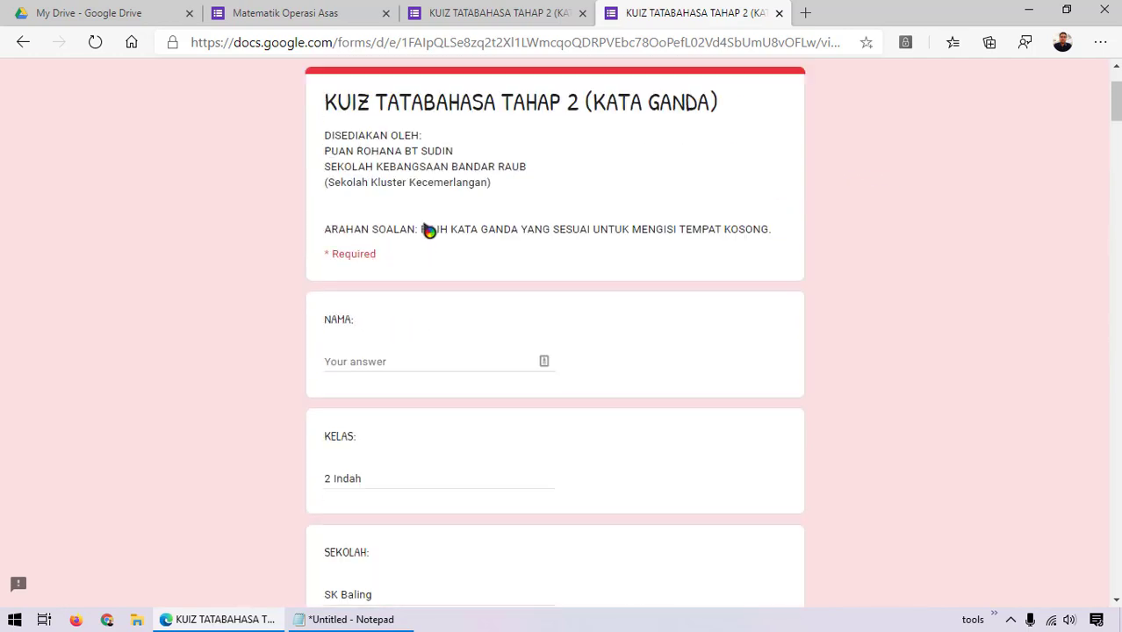
scroll(439, 281, up, 1)
scroll(796, 295, down, 1)
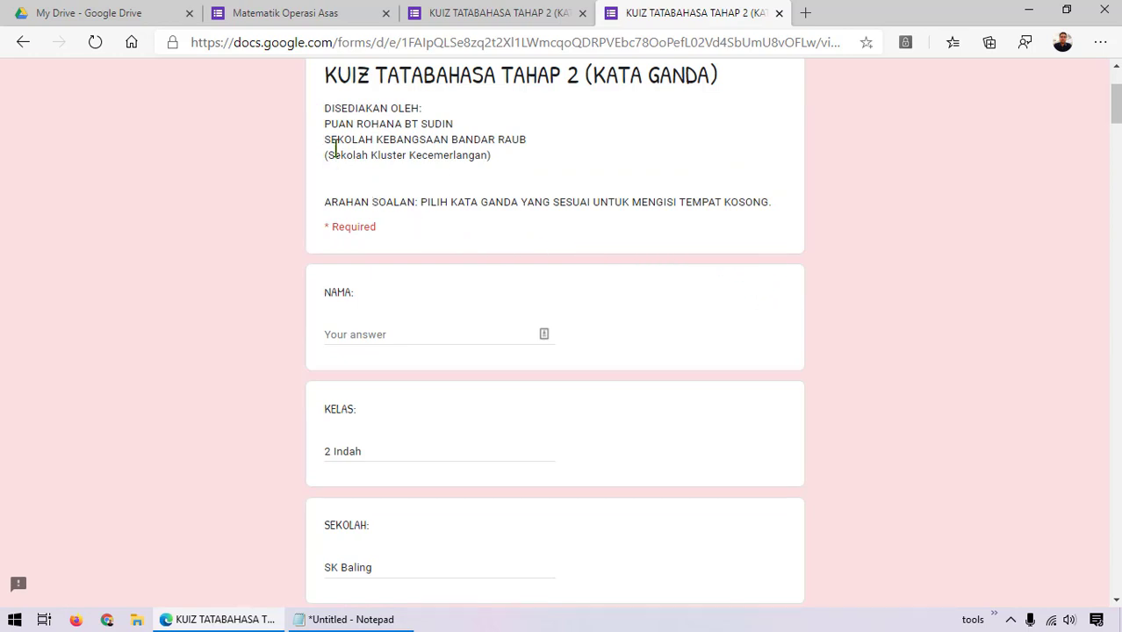
drag(326, 108, 431, 180)
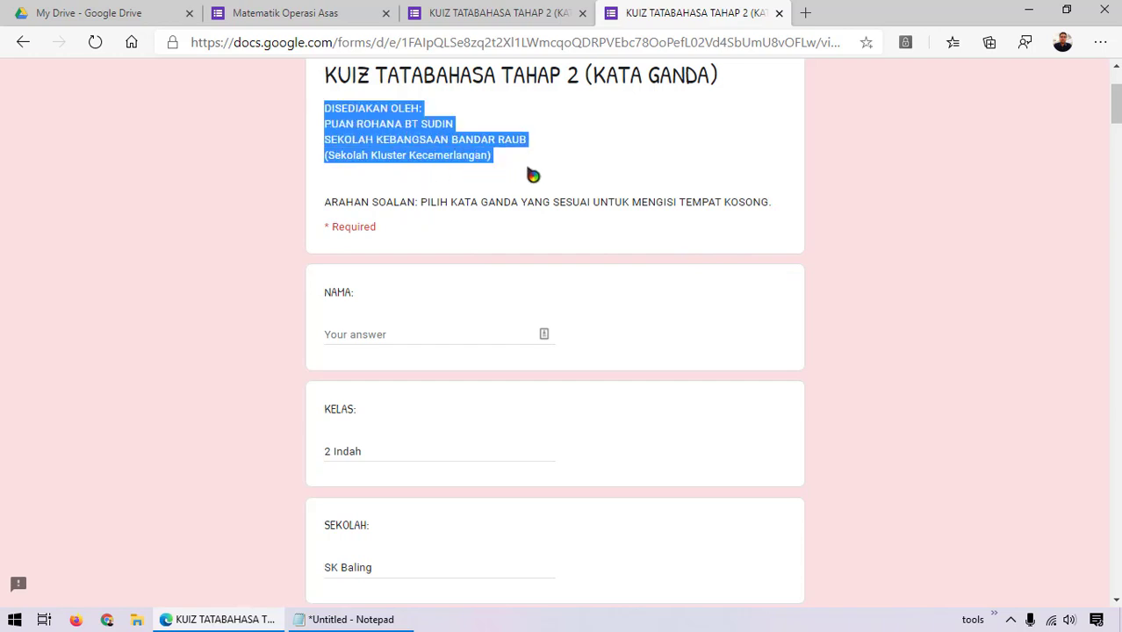
click(1051, 180)
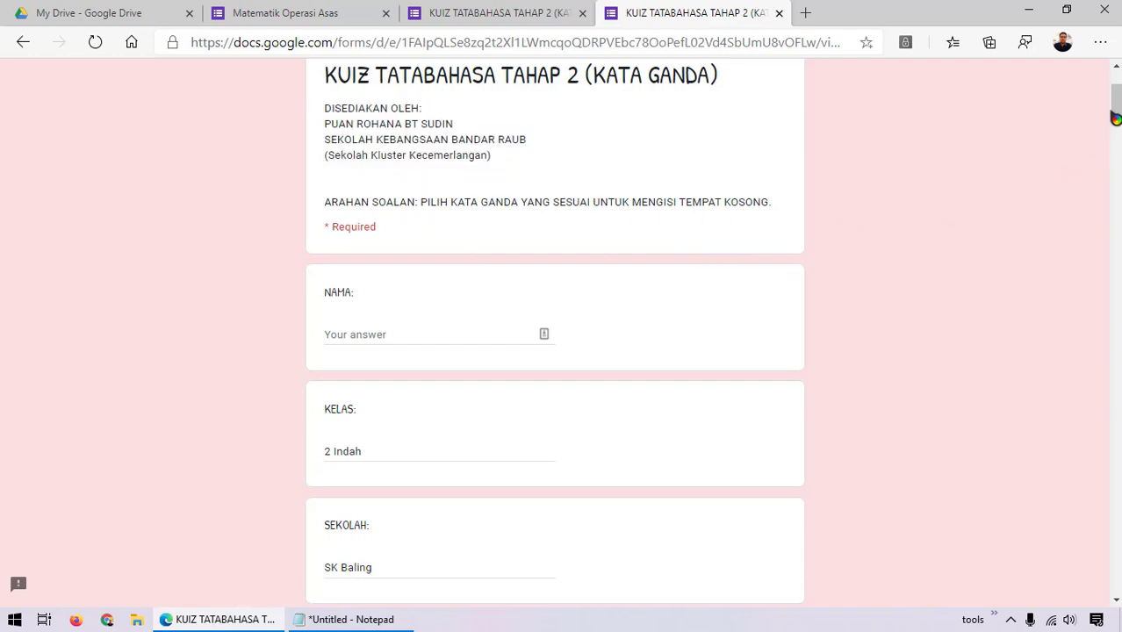
drag(1114, 110, 1115, 148)
scroll(538, 328, up, 4)
scroll(496, 343, down, 3)
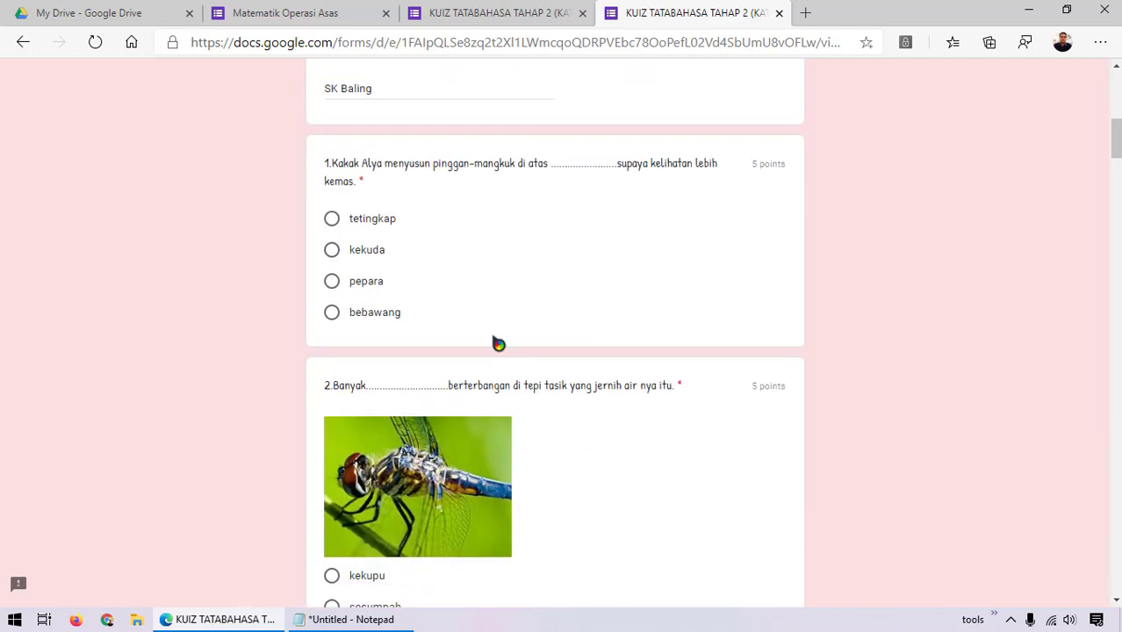